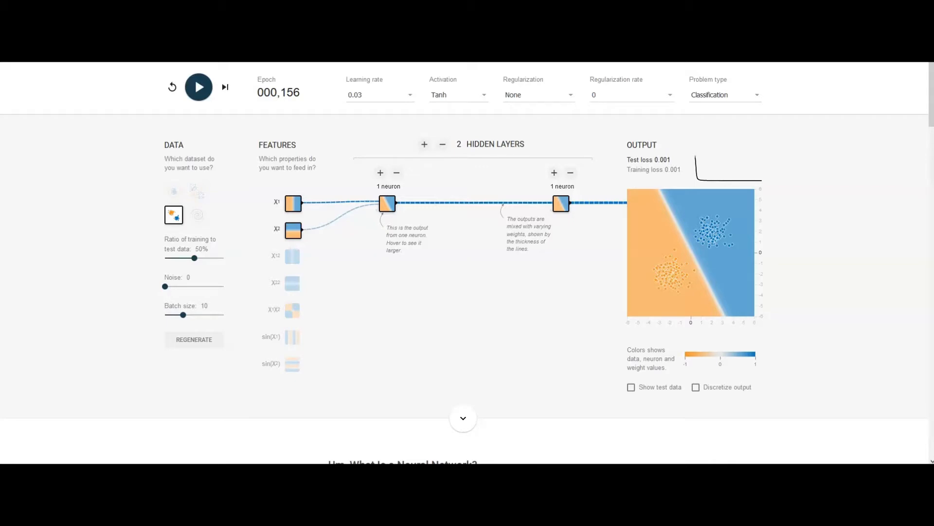
Preview the circle, exclusive-or, spiral and Gaussian datasets in turn, and leave the circle dataset selected
{"action": "left_click", "coordinate": [174, 191]}
{"action": "left_click", "coordinate": [196, 193]}
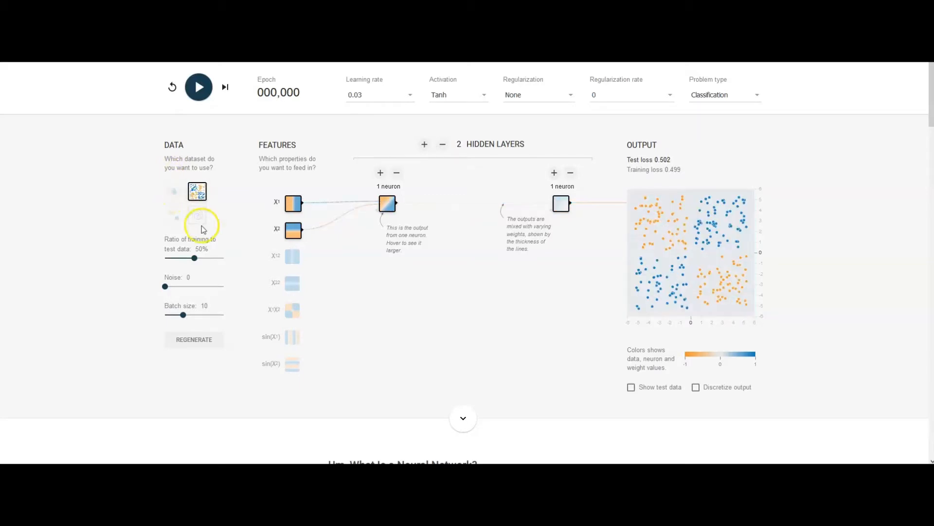
{"action": "left_click", "coordinate": [197, 216]}
{"action": "left_click", "coordinate": [174, 219]}
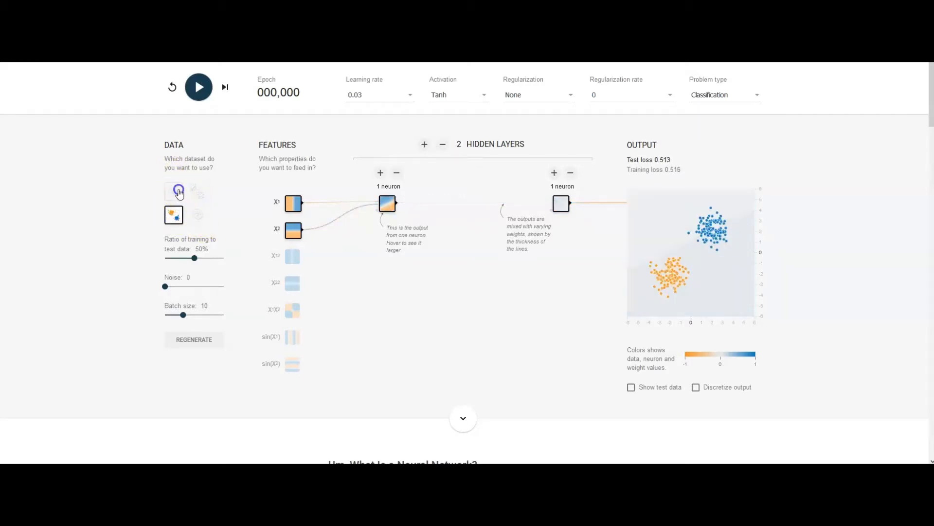
{"action": "left_click", "coordinate": [174, 191]}
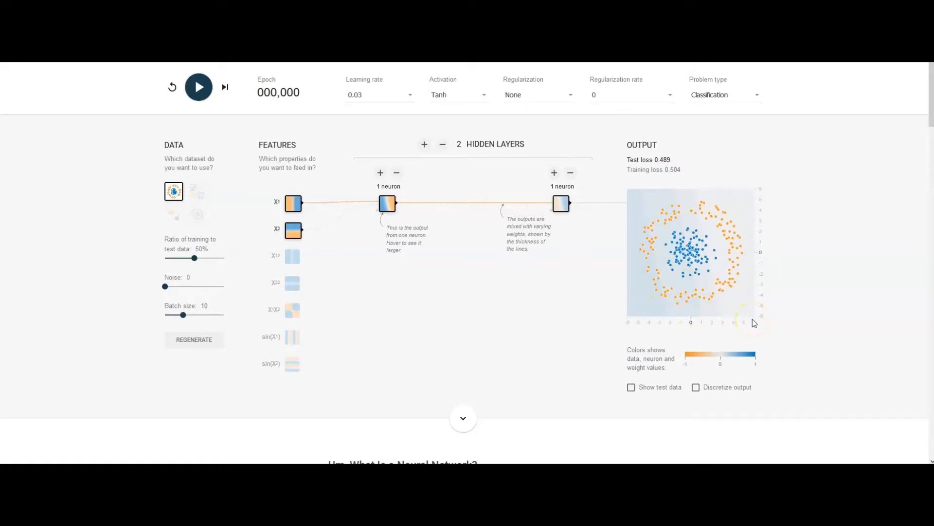
{"action": "left_click", "coordinate": [196, 195]}
{"action": "left_click", "coordinate": [197, 214]}
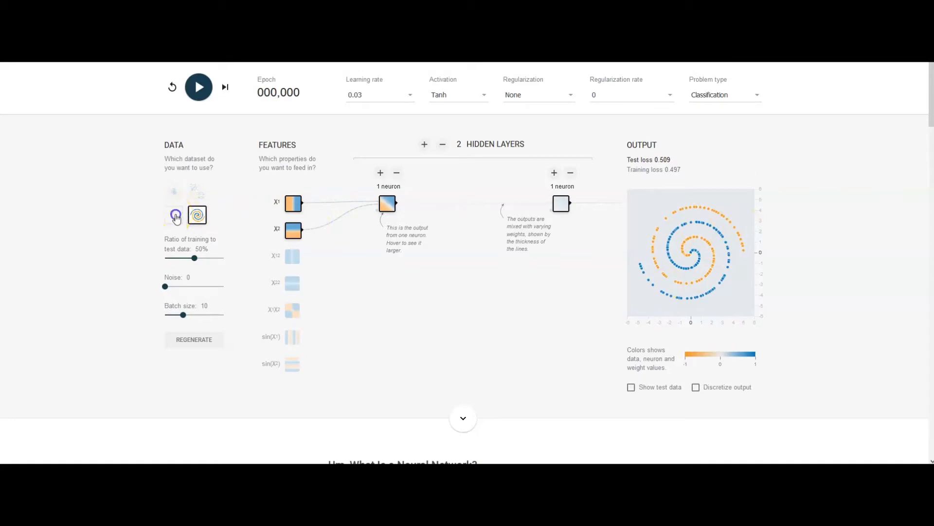
{"action": "left_click", "coordinate": [174, 214]}
{"action": "left_click", "coordinate": [196, 191]}
{"action": "left_click", "coordinate": [174, 190]}
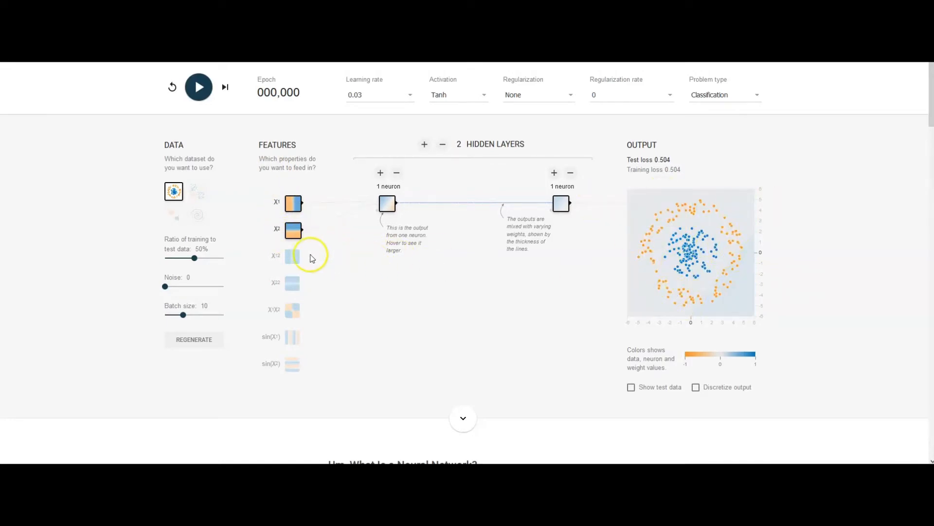
Replace the X1 and X2 input features with the squared features X1² and X2²
{"action": "left_click", "coordinate": [293, 256]}
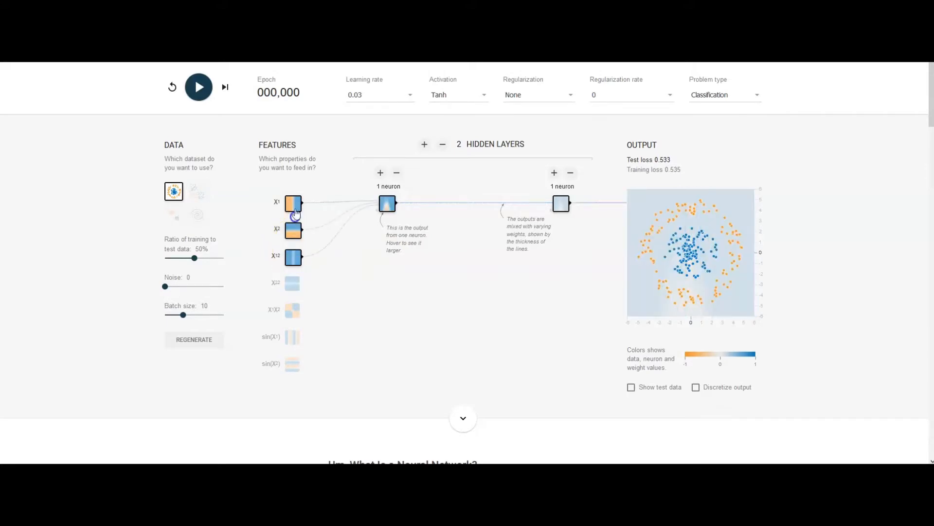
{"action": "left_click", "coordinate": [293, 203]}
{"action": "left_click", "coordinate": [293, 229]}
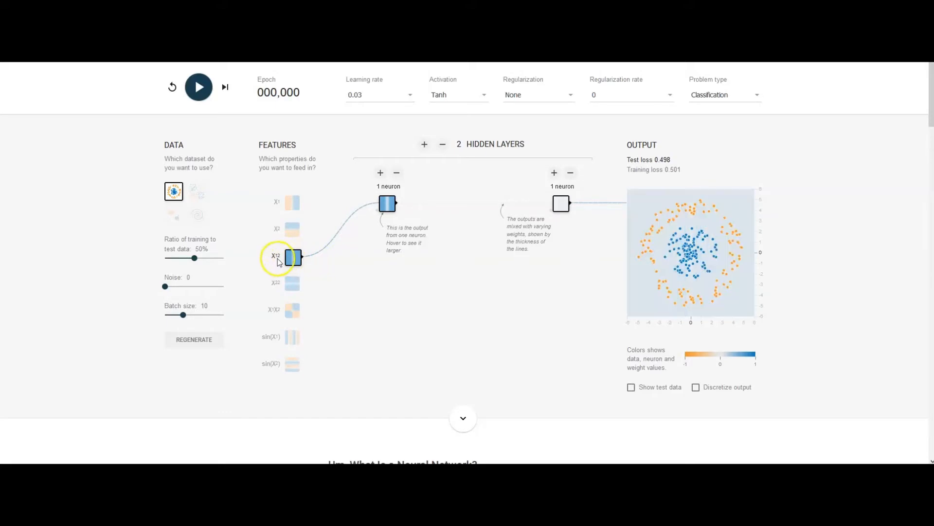
{"action": "mouse_move", "coordinate": [298, 266]}
{"action": "left_click", "coordinate": [296, 286]}
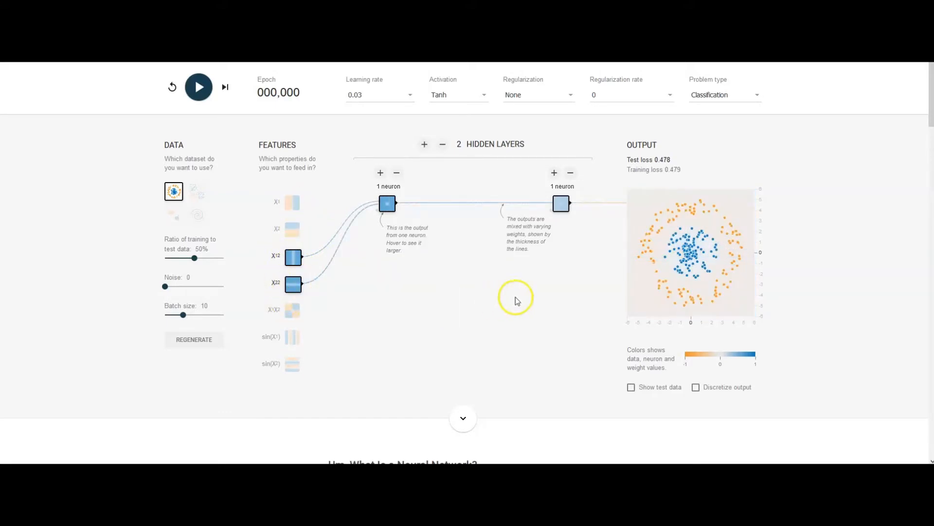
Preview the patterns of the X1, X2, X1² and X2² features against the circle data in the output plot
{"action": "mouse_move", "coordinate": [298, 259]}
{"action": "mouse_move", "coordinate": [297, 209]}
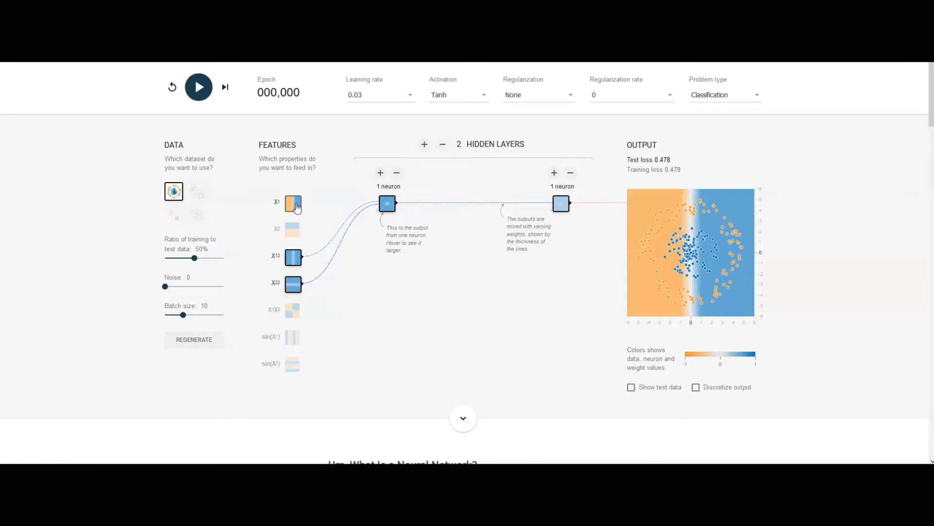
{"action": "left_click", "coordinate": [293, 229]}
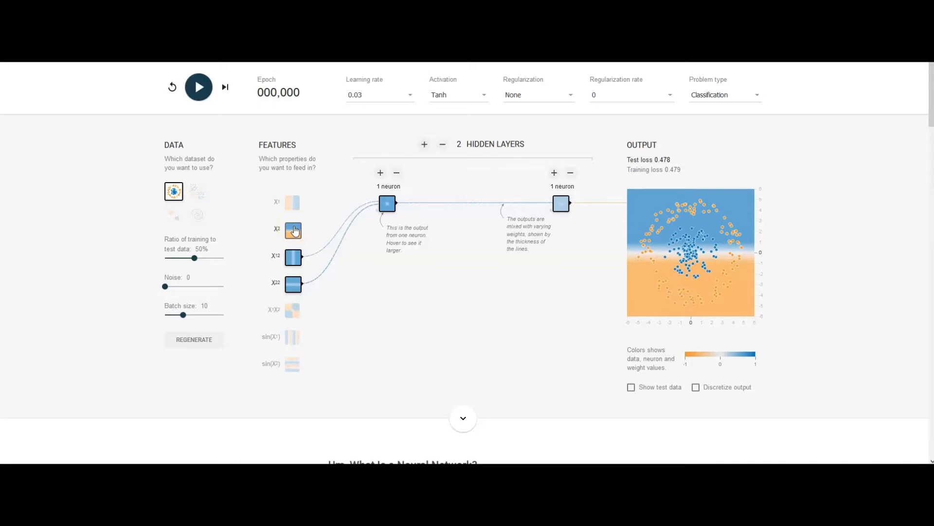
{"action": "left_click", "coordinate": [294, 259]}
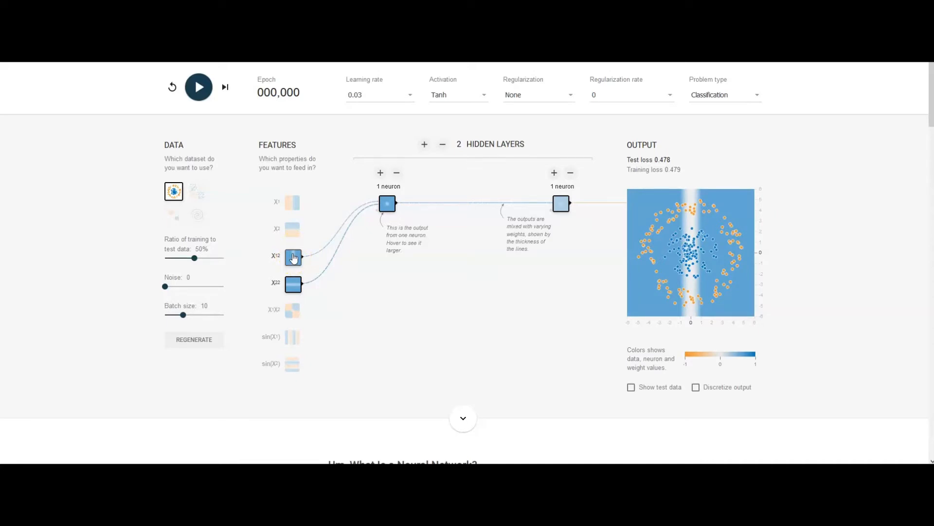
{"action": "left_click", "coordinate": [296, 284]}
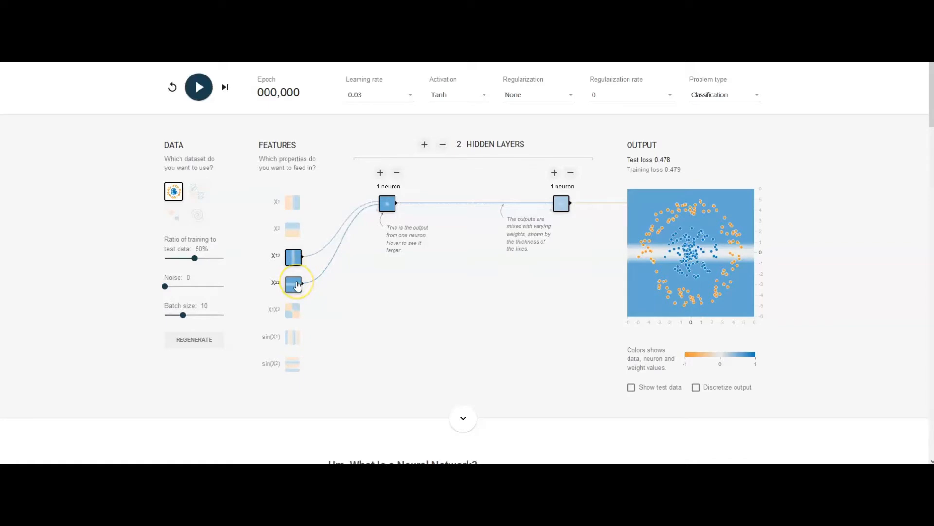
Replace the X1² and X2² features with the product feature X1X2 and preview its pattern in the output plot
{"action": "left_click", "coordinate": [290, 286]}
{"action": "left_click", "coordinate": [291, 258]}
{"action": "left_click", "coordinate": [292, 285]}
{"action": "left_click", "coordinate": [299, 319]}
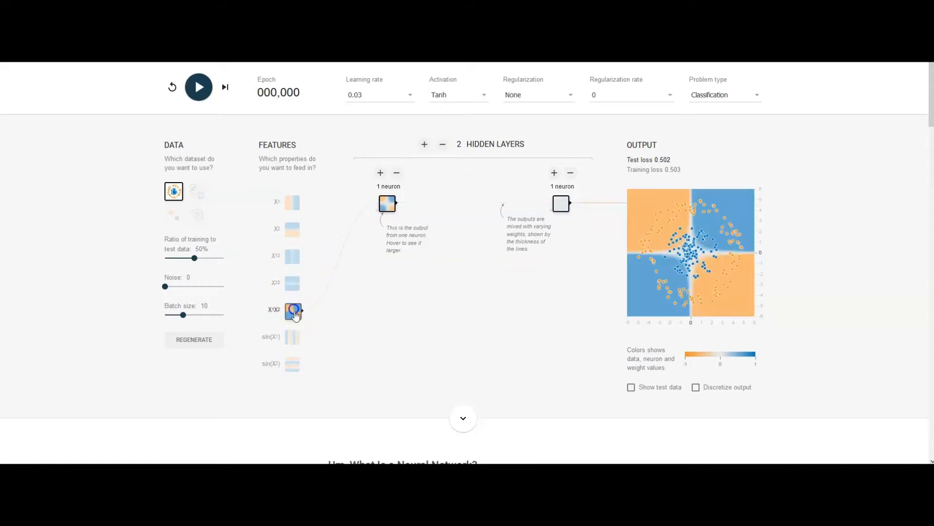
{"action": "mouse_move", "coordinate": [293, 315]}
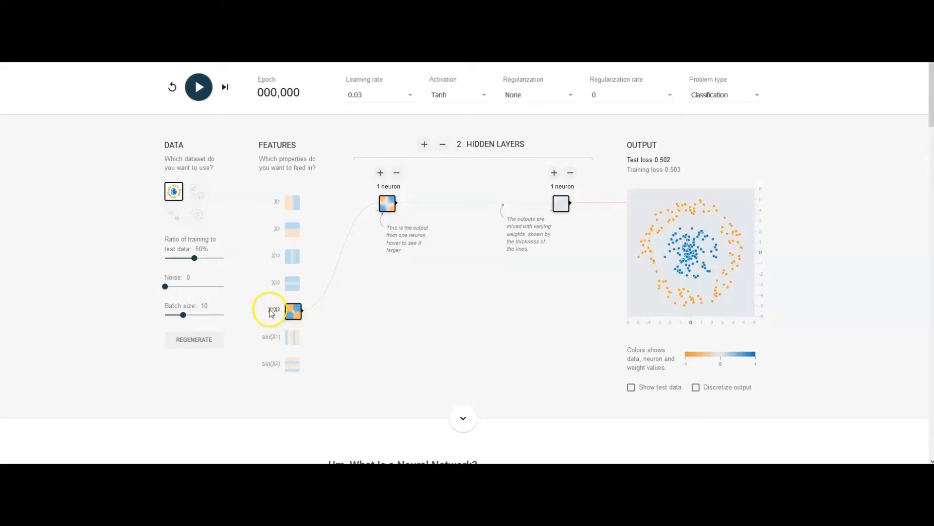
Remove the X1X2 feature, try sin(X1) and sin(X2) as inputs, and leave all features switched off
{"action": "left_click", "coordinate": [293, 315]}
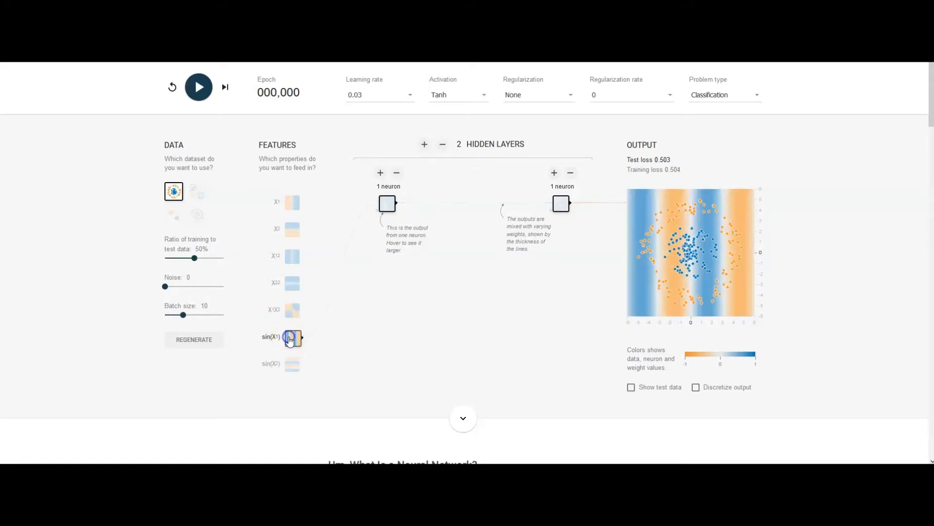
{"action": "left_click", "coordinate": [279, 341]}
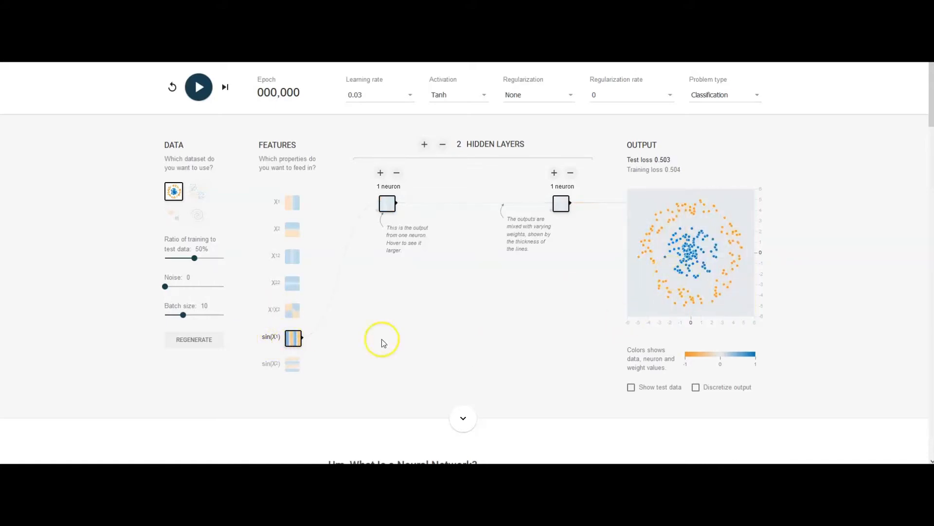
{"action": "left_click", "coordinate": [293, 364]}
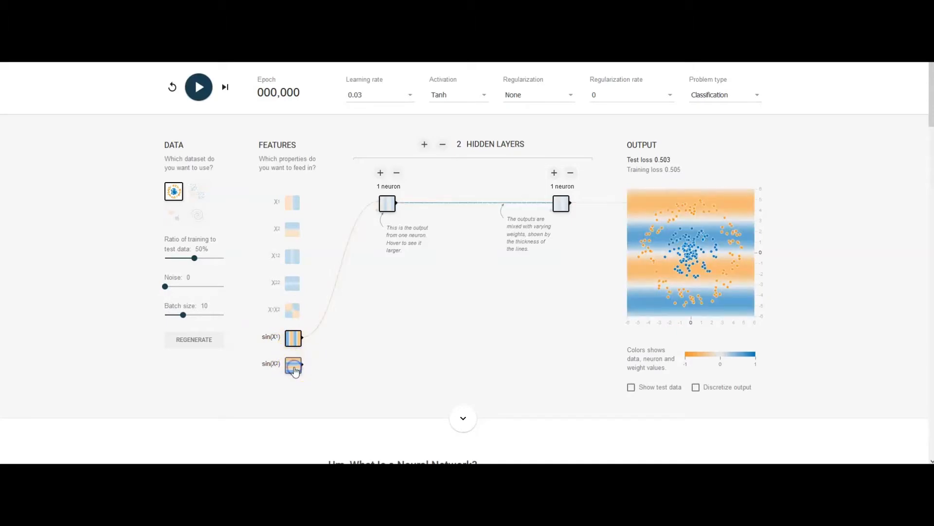
{"action": "left_click", "coordinate": [295, 337]}
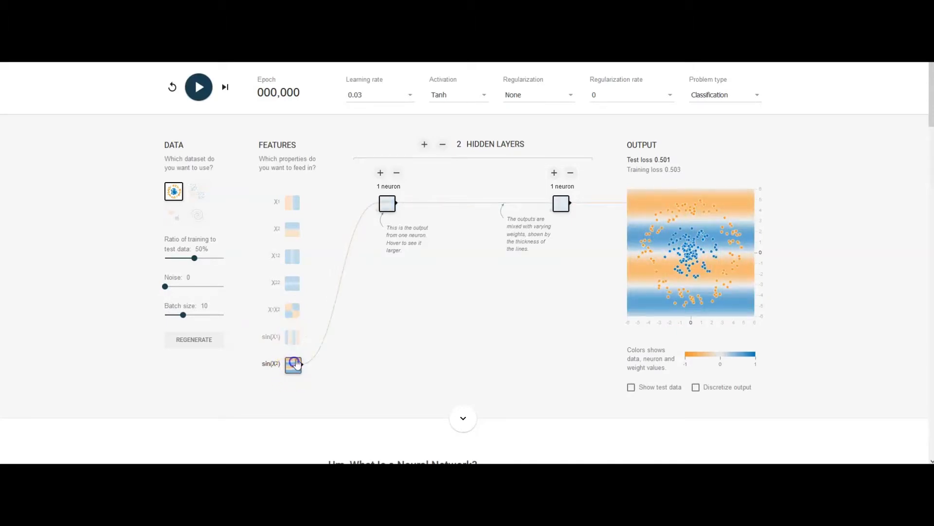
{"action": "left_click", "coordinate": [294, 362]}
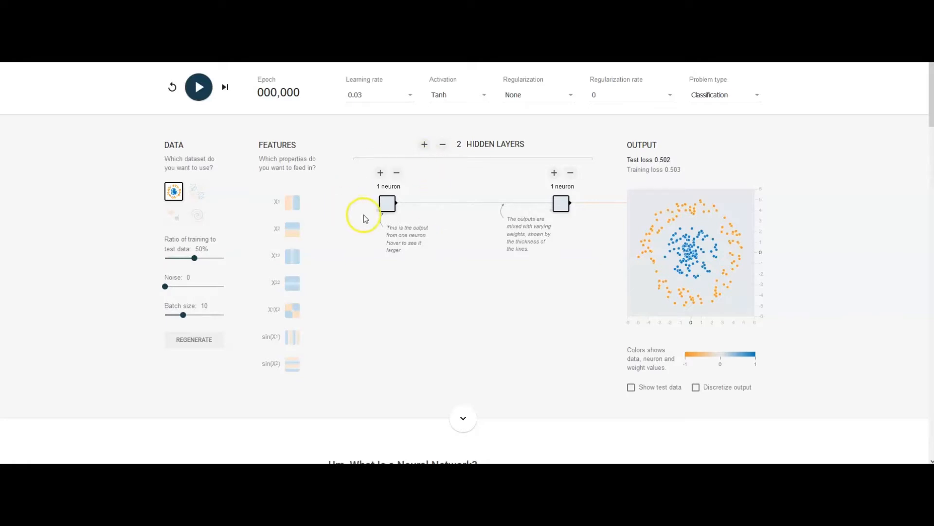
Select the Gaussian dataset with two separate clusters and feed in the X1 and X2 features, previewing each one's pattern
{"action": "left_click", "coordinate": [173, 219]}
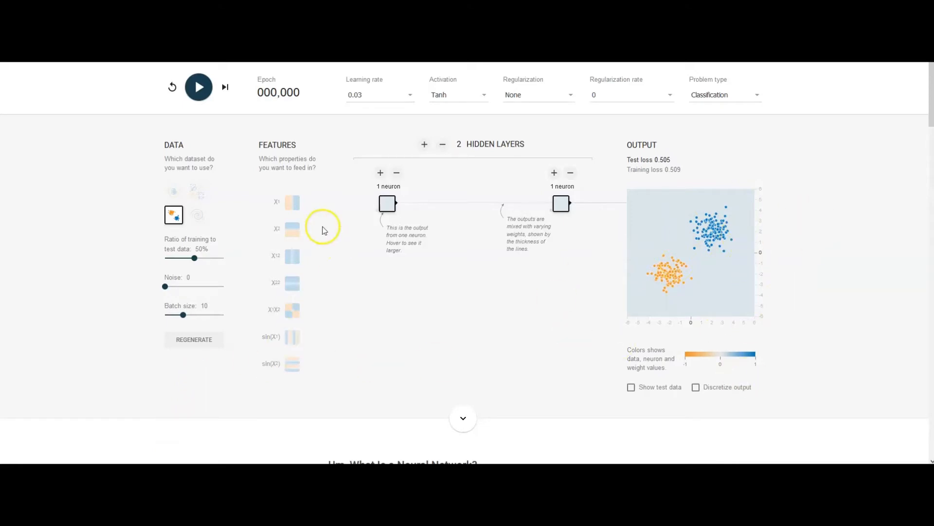
{"action": "left_click", "coordinate": [292, 203]}
{"action": "left_click", "coordinate": [292, 229]}
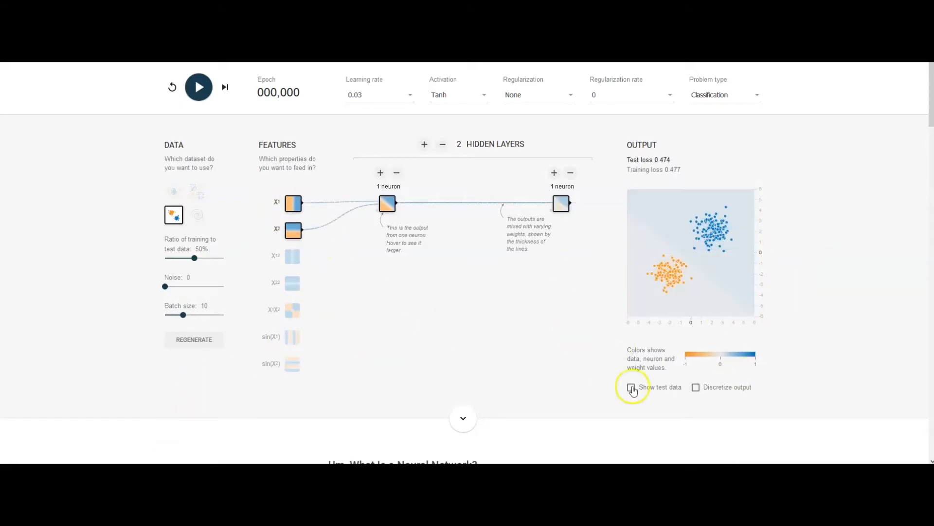
{"action": "mouse_move", "coordinate": [292, 236]}
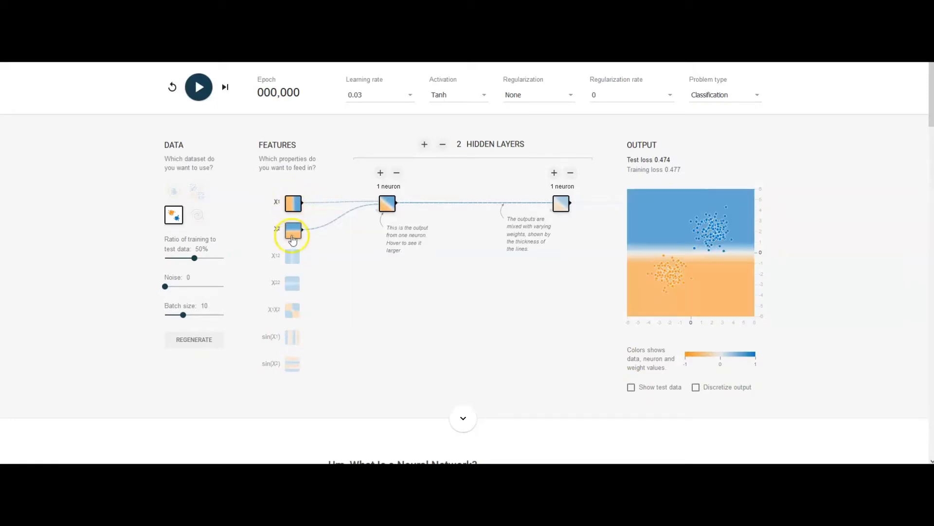
{"action": "mouse_move", "coordinate": [294, 204]}
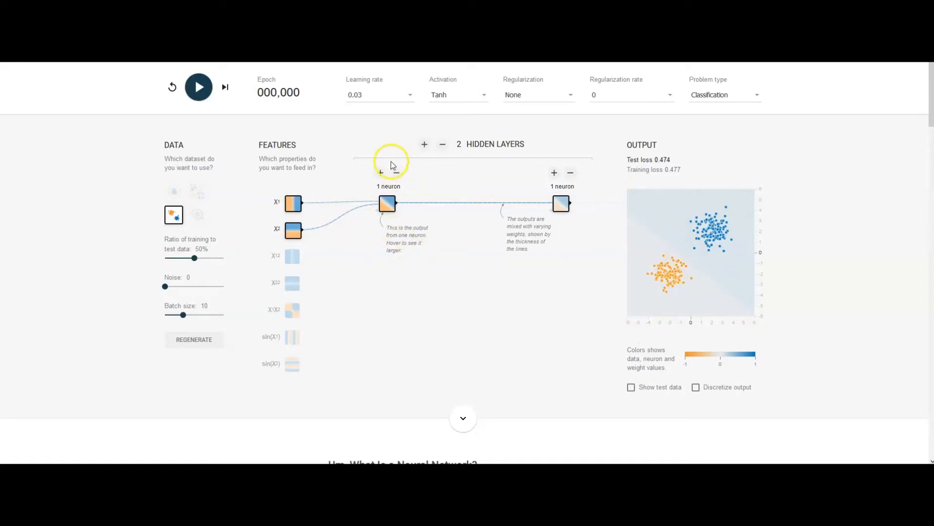
Reduce the network to one hidden layer, train it on the Gaussian data, and pause the training
{"action": "left_click", "coordinate": [442, 144]}
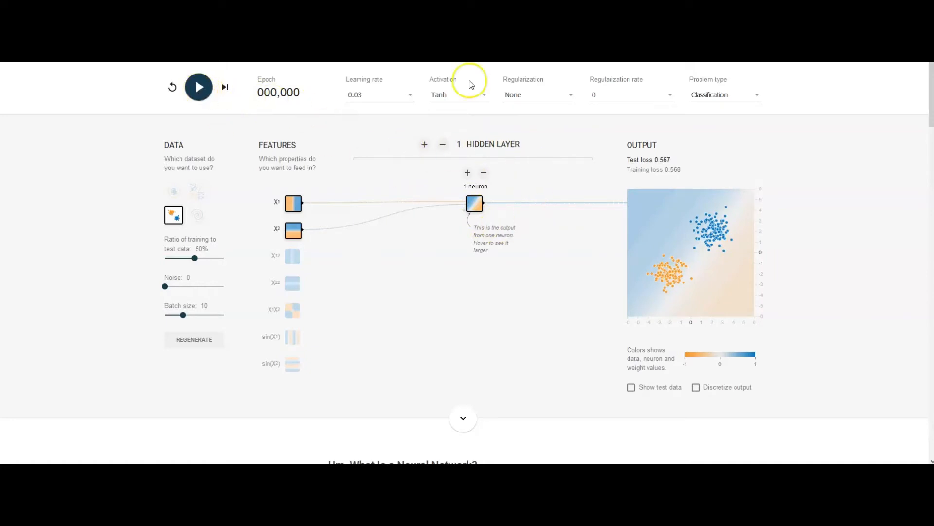
{"action": "left_click", "coordinate": [199, 88]}
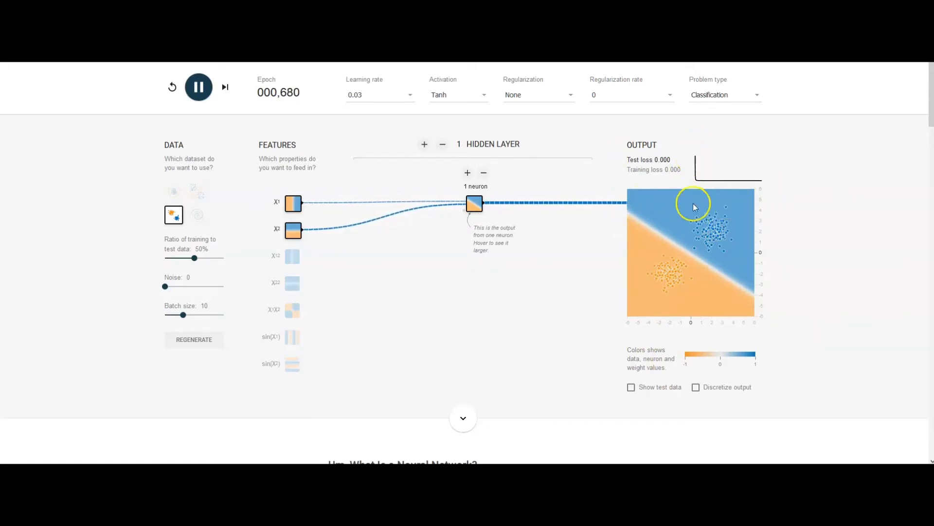
{"action": "mouse_move", "coordinate": [432, 209]}
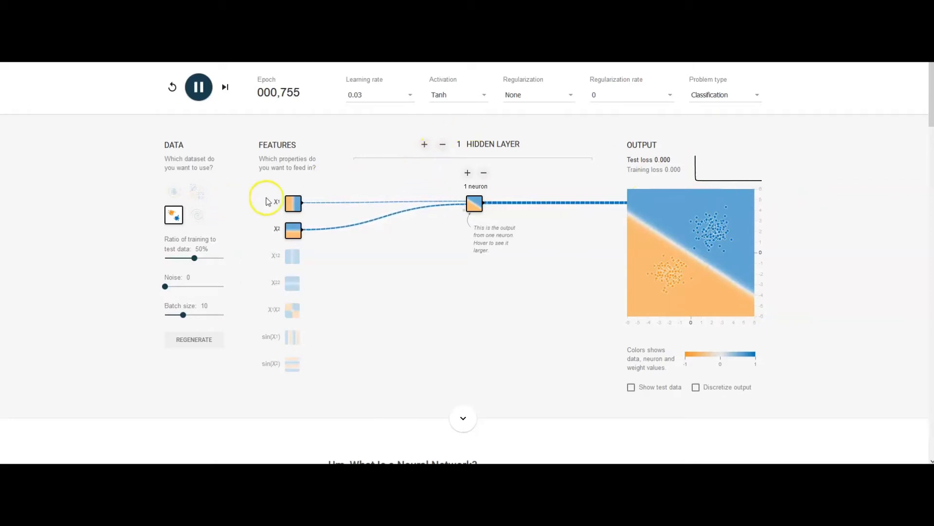
{"action": "left_click", "coordinate": [199, 87]}
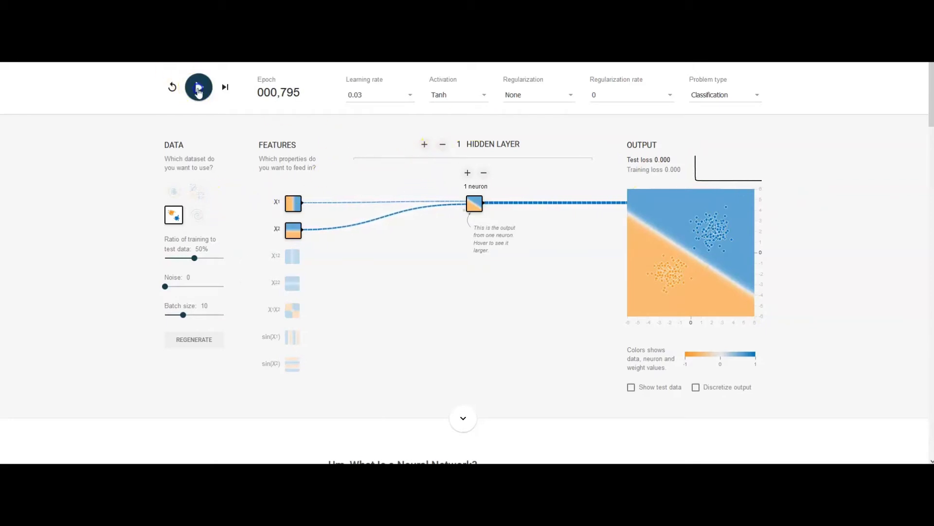
Change the activation function to ReLU, retrain the network on the Gaussian data, and pause it
{"action": "mouse_move", "coordinate": [475, 203]}
{"action": "left_click", "coordinate": [484, 95]}
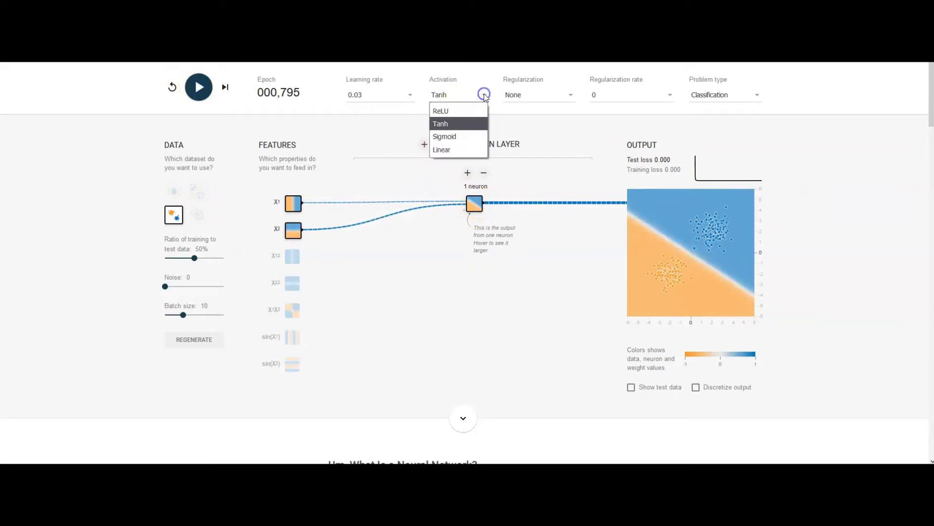
{"action": "left_click", "coordinate": [449, 112]}
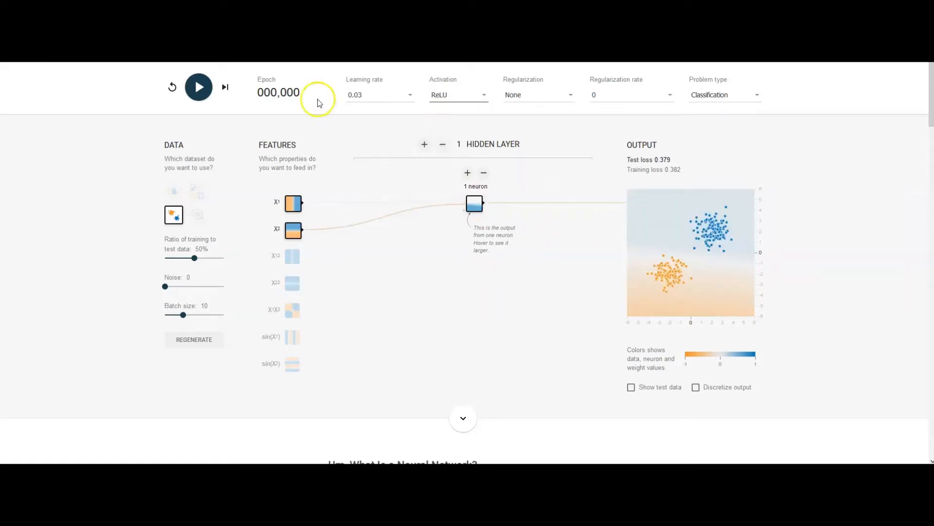
{"action": "left_click", "coordinate": [198, 86]}
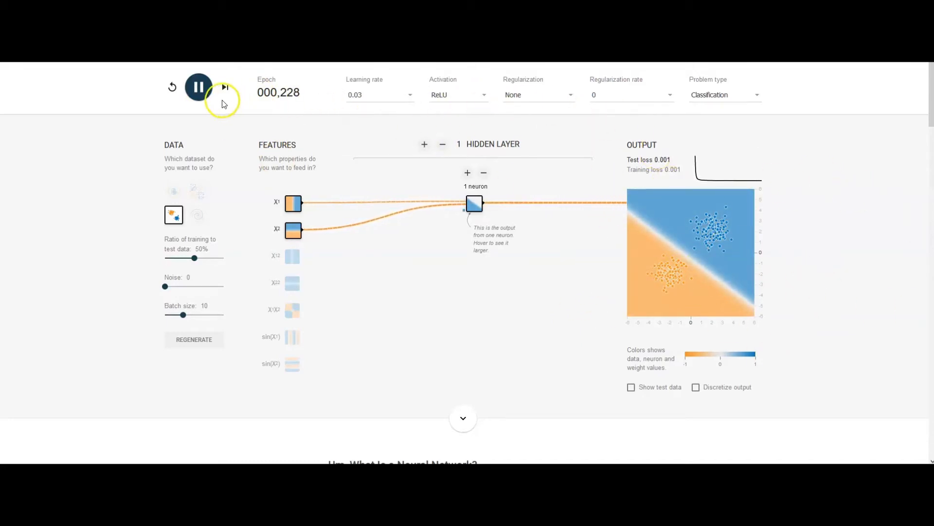
{"action": "left_click", "coordinate": [199, 86]}
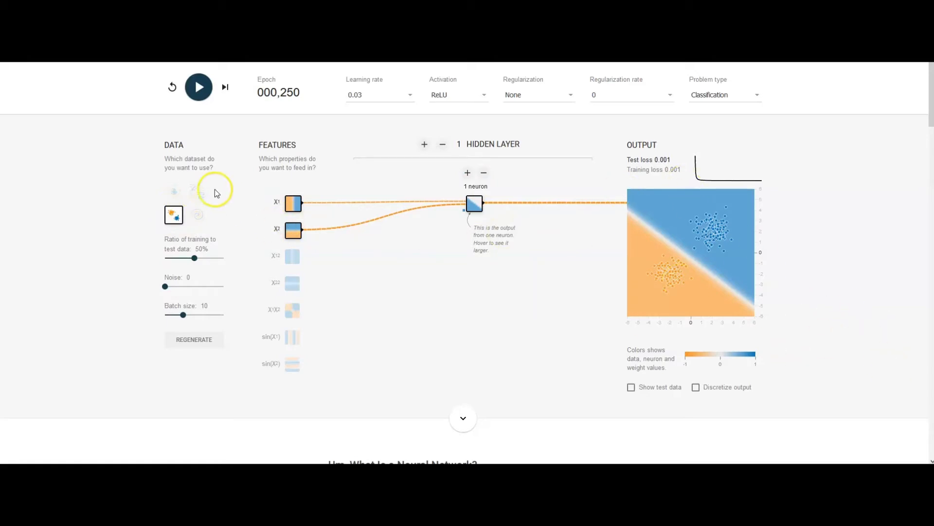
Select the circle dataset, train the single-neuron ReLU network on it, and pause the training
{"action": "left_click", "coordinate": [172, 191]}
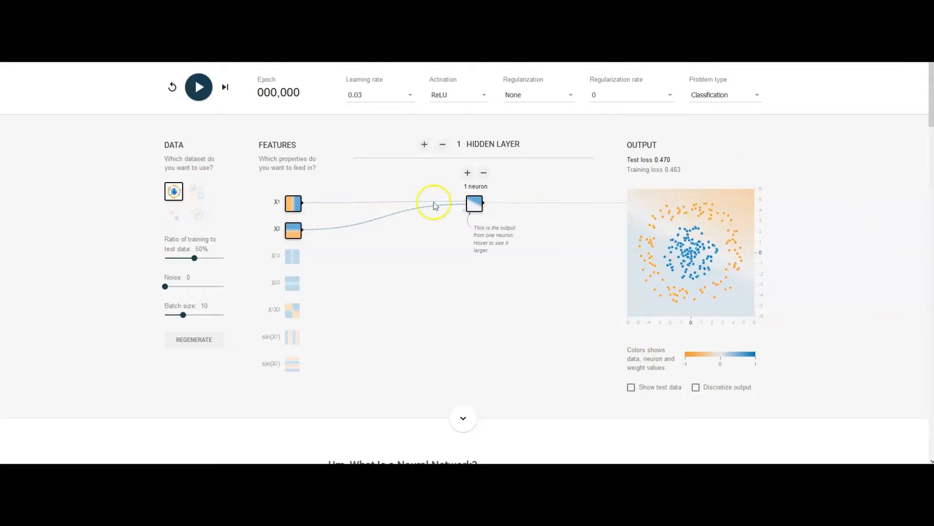
{"action": "left_click", "coordinate": [200, 96]}
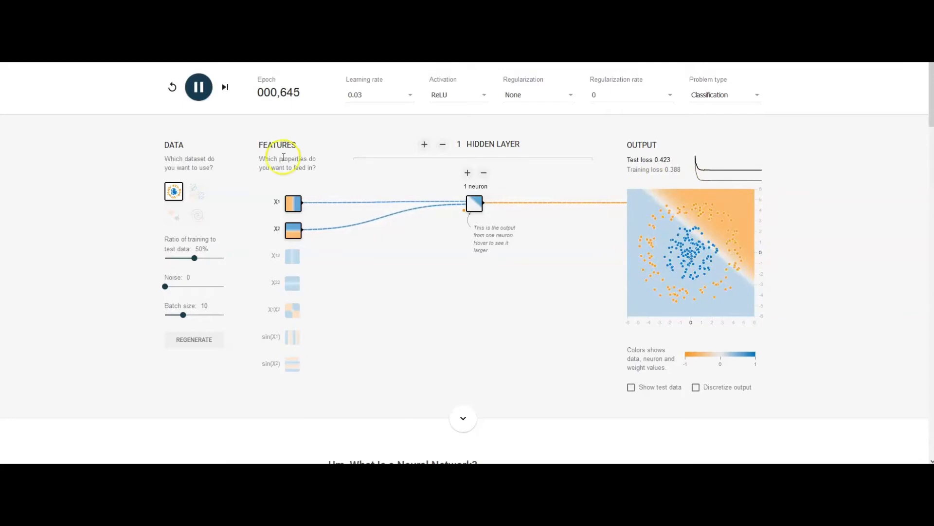
{"action": "left_click", "coordinate": [200, 88]}
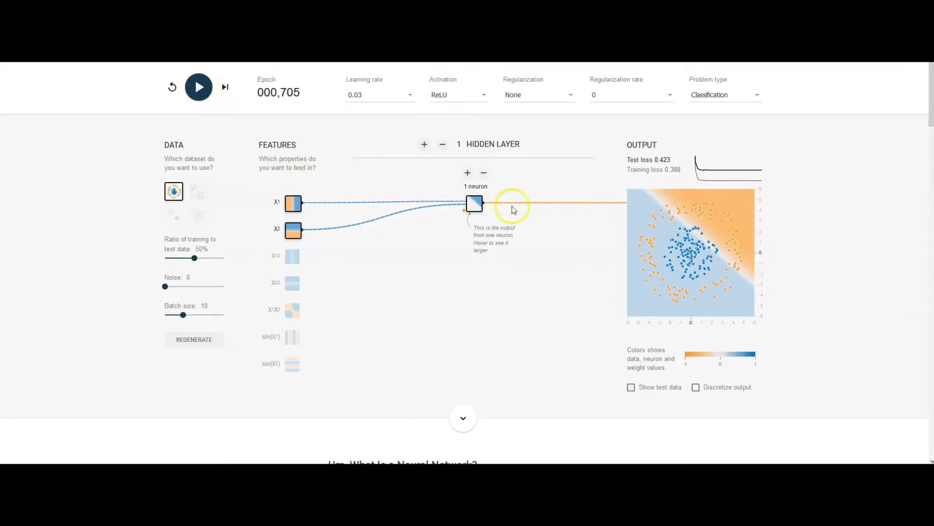
Increase the hidden layer to four neurons, train the network on the circle dataset, and pause the training
{"action": "left_click", "coordinate": [466, 177]}
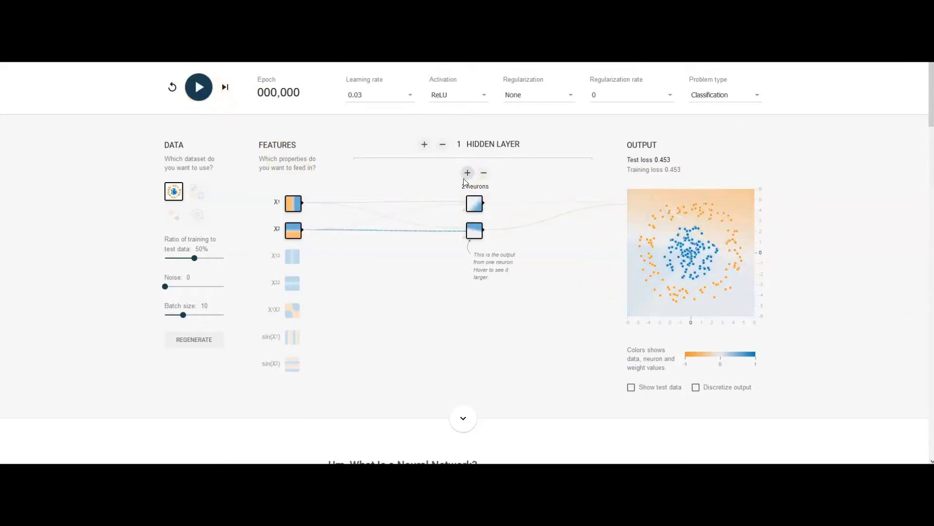
{"action": "left_click", "coordinate": [466, 174]}
{"action": "left_click", "coordinate": [468, 175]}
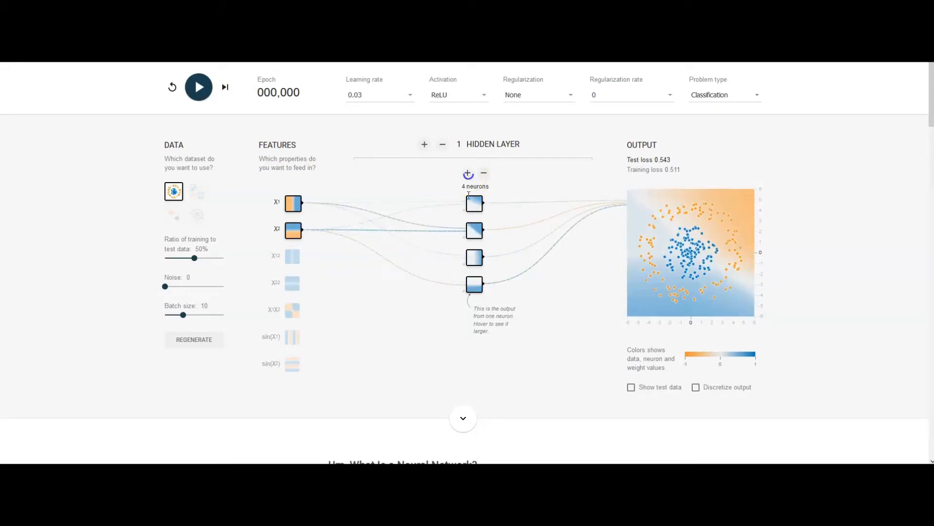
{"action": "left_click", "coordinate": [198, 88]}
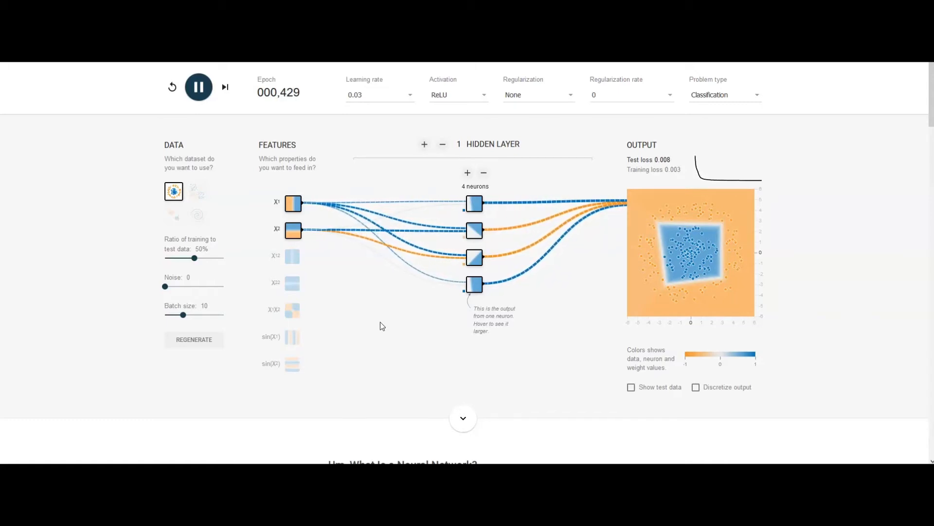
{"action": "left_click", "coordinate": [198, 86]}
Reduce the hidden layer to three neurons and train the network on the circle dataset, then on the Gaussian dataset
{"action": "left_click", "coordinate": [483, 174]}
{"action": "left_click", "coordinate": [199, 87]}
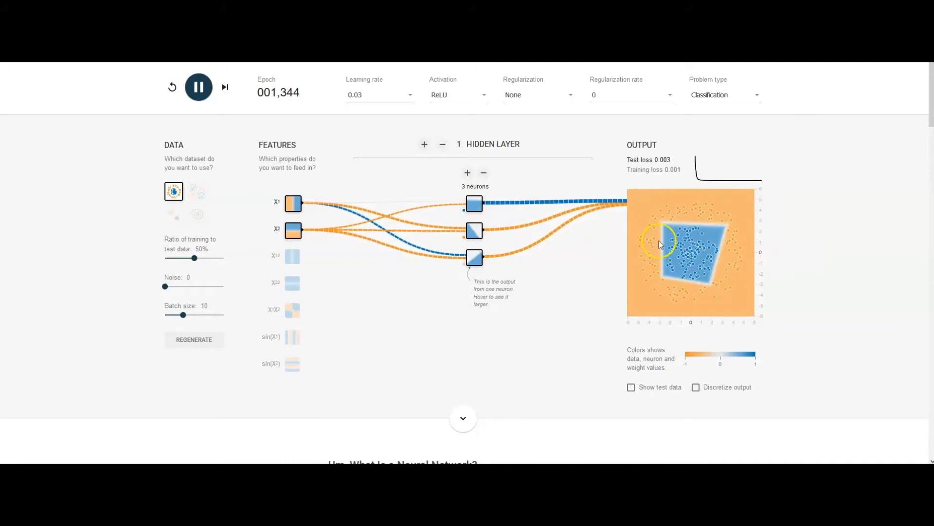
{"action": "left_click", "coordinate": [173, 214]}
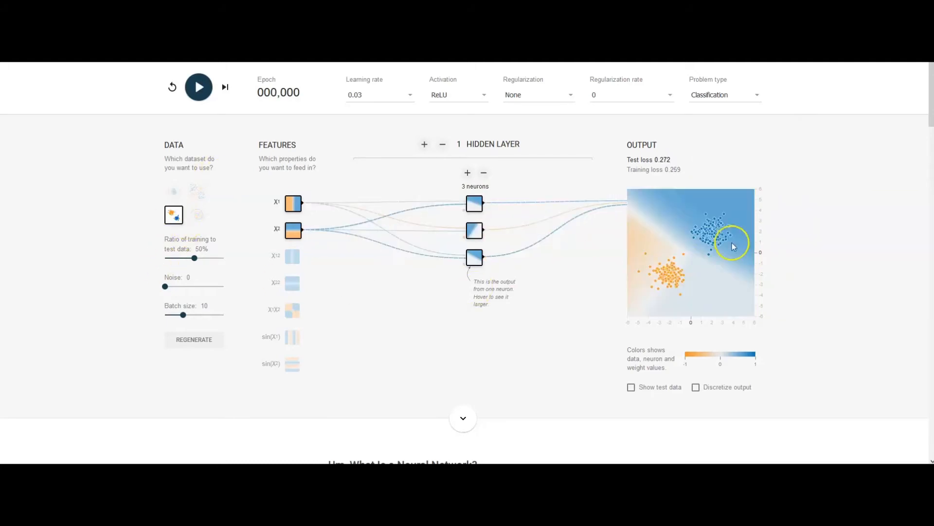
{"action": "left_click", "coordinate": [199, 87]}
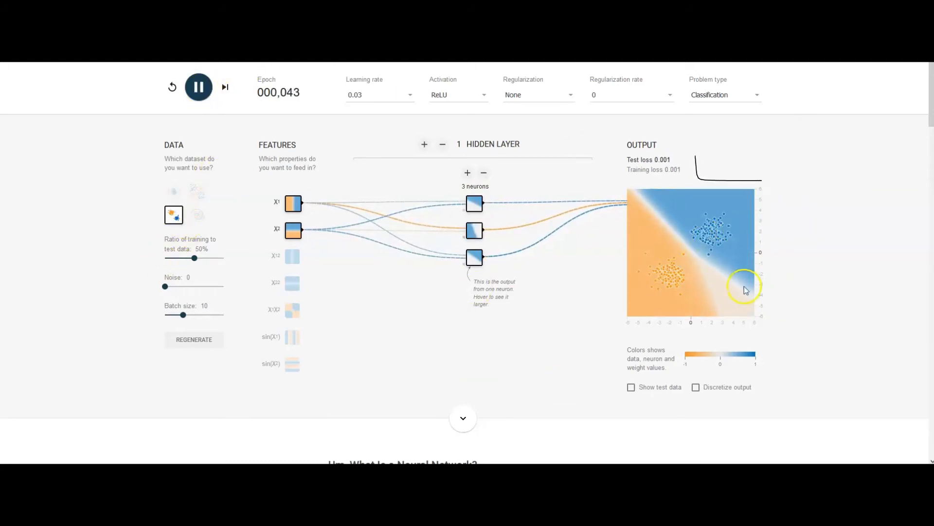
Reduce the hidden layer to one neuron, train the network on the Gaussian dataset, and pause the training
{"action": "left_click", "coordinate": [483, 176]}
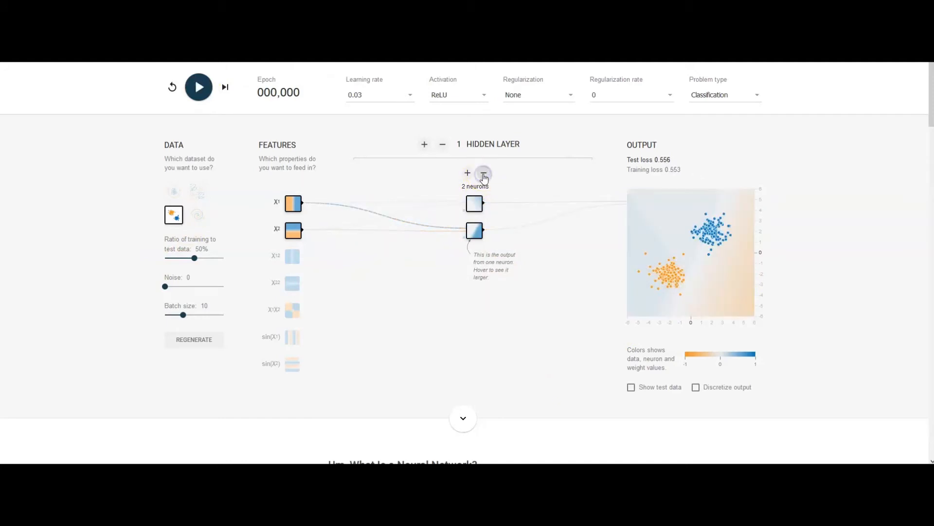
{"action": "left_click", "coordinate": [484, 175]}
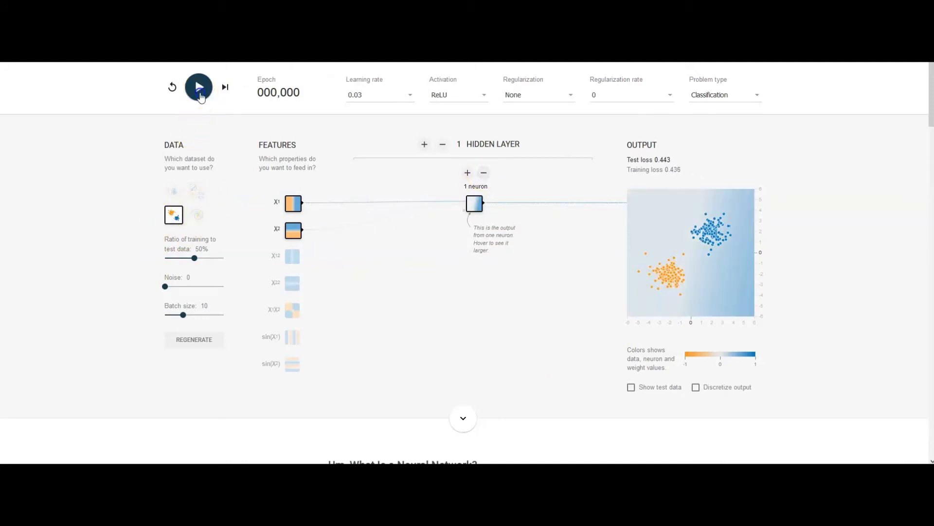
{"action": "left_click", "coordinate": [199, 87]}
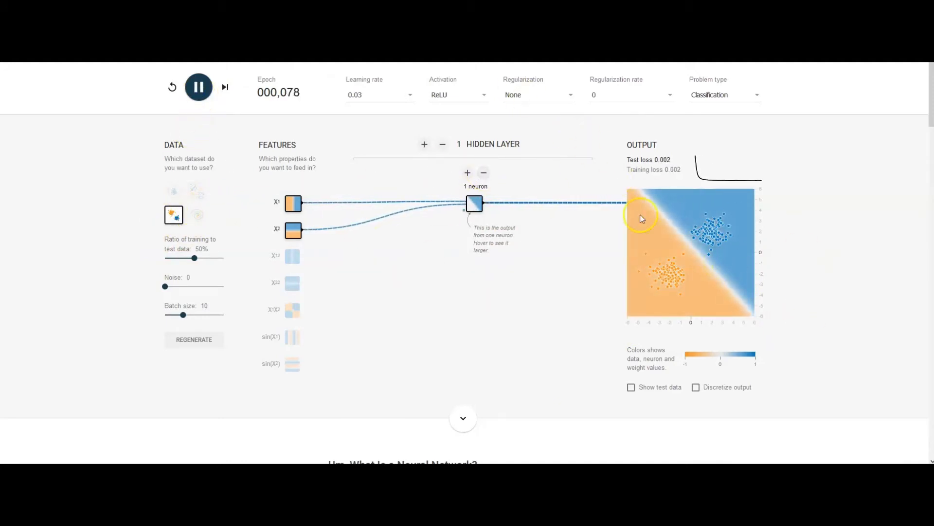
{"action": "left_click", "coordinate": [199, 84]}
Increase the hidden layer to seven neurons, train the network on the Gaussian dataset, and pause the training
{"action": "left_click", "coordinate": [468, 173]}
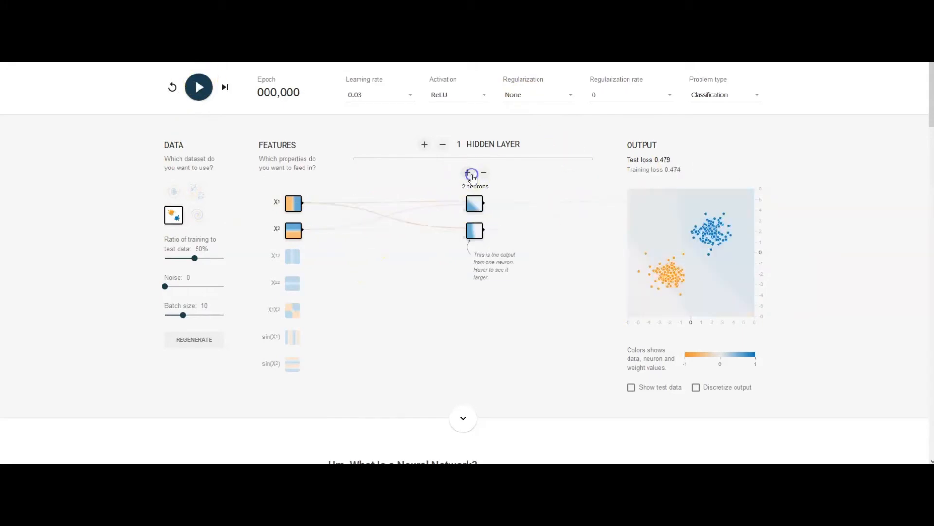
{"action": "left_click", "coordinate": [468, 173]}
{"action": "left_click", "coordinate": [468, 173]}
{"action": "left_click", "coordinate": [468, 174]}
{"action": "left_click", "coordinate": [469, 173]}
{"action": "left_click", "coordinate": [469, 173]}
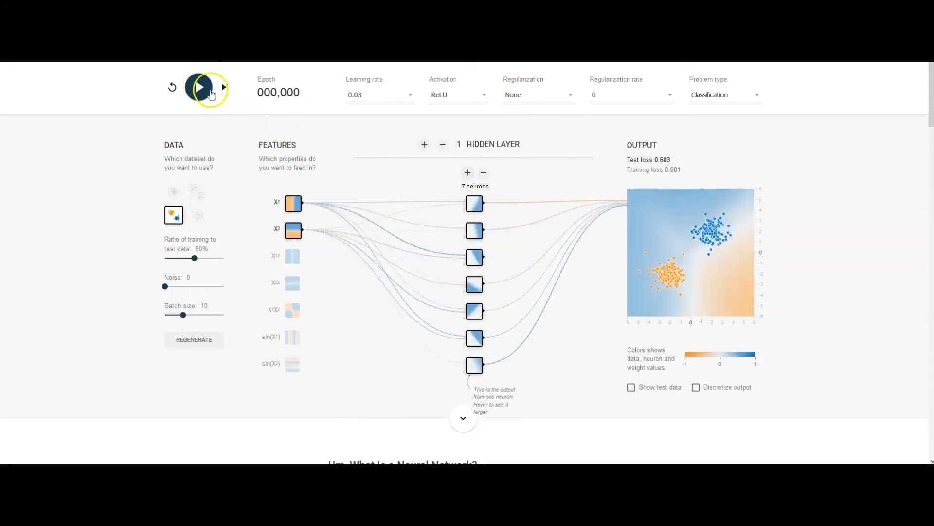
{"action": "left_click", "coordinate": [200, 87]}
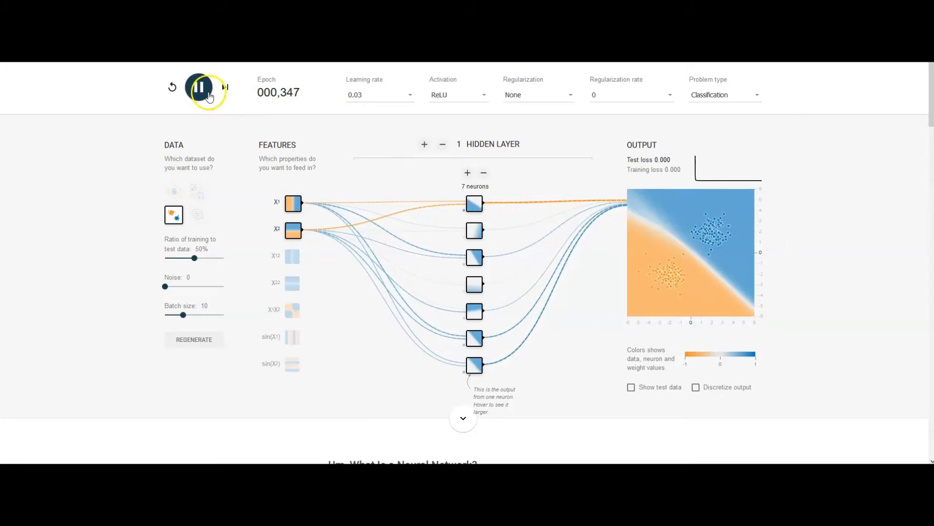
{"action": "left_click", "coordinate": [209, 96]}
Select the circle dataset, train the seven-neuron network on it, and pause the training
{"action": "left_click", "coordinate": [170, 198]}
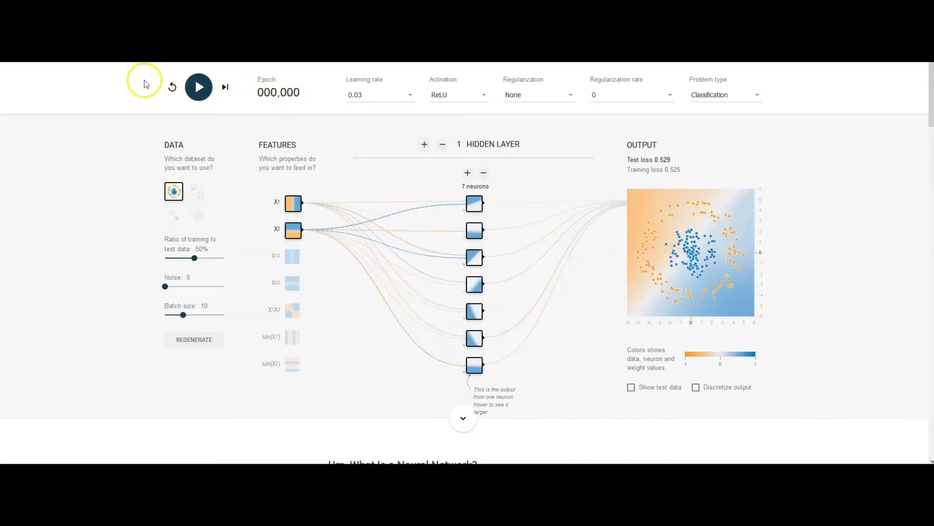
{"action": "left_click", "coordinate": [192, 89]}
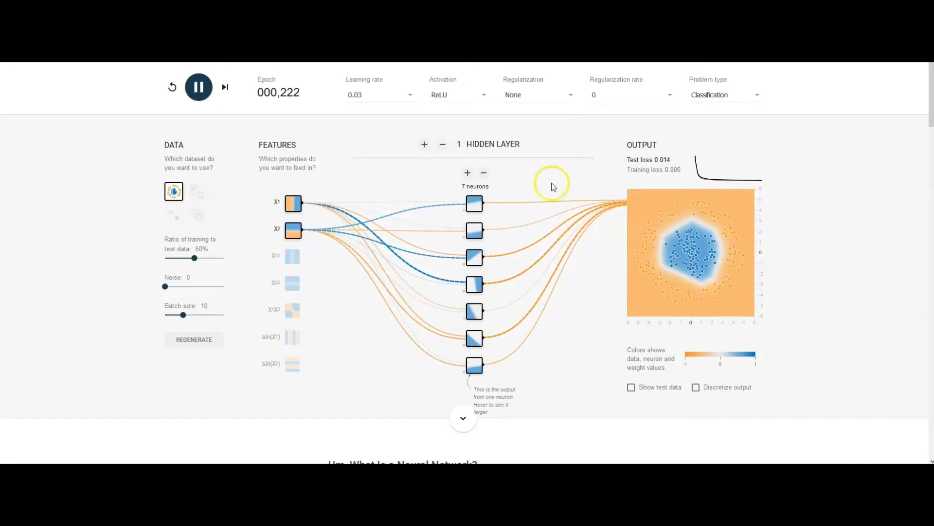
{"action": "left_click", "coordinate": [196, 89]}
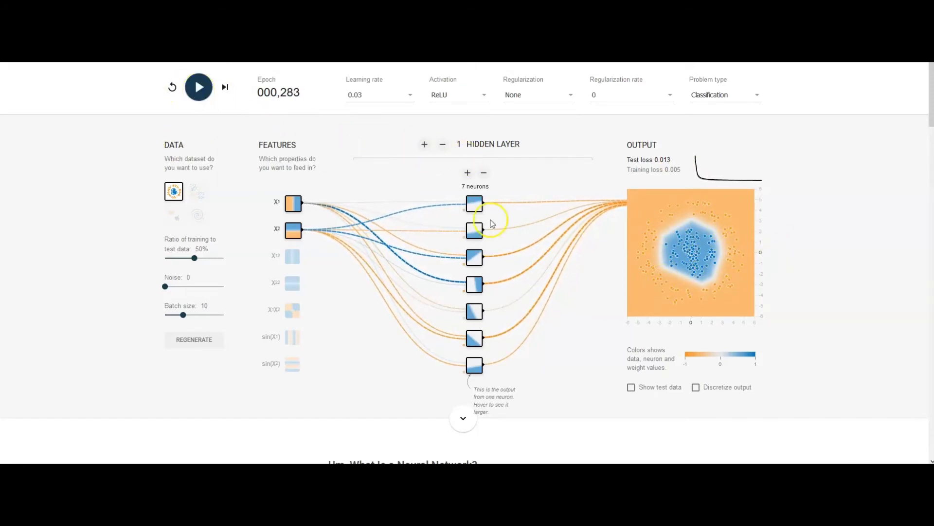
Add a second hidden layer with four neurons and train the network on the circle dataset
{"action": "left_click", "coordinate": [424, 144]}
{"action": "left_click", "coordinate": [555, 173]}
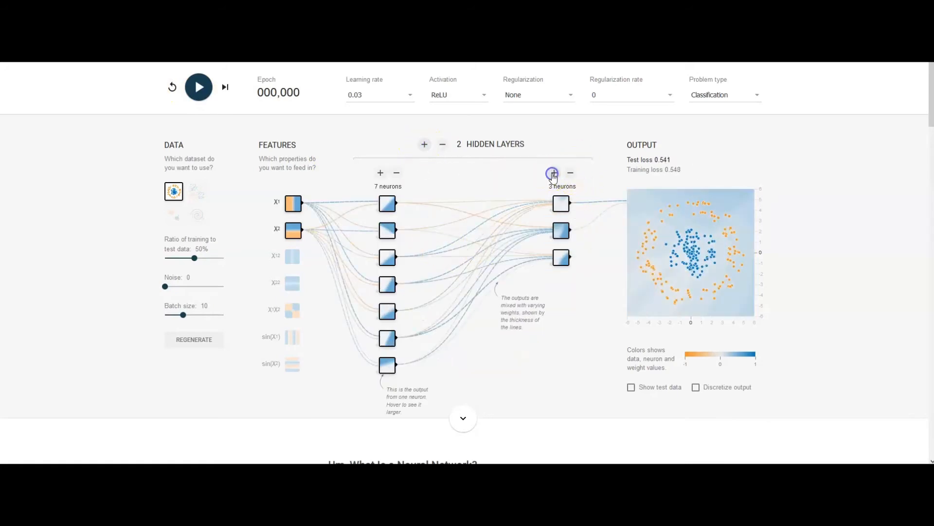
{"action": "left_click", "coordinate": [555, 173]}
{"action": "left_click", "coordinate": [208, 93]}
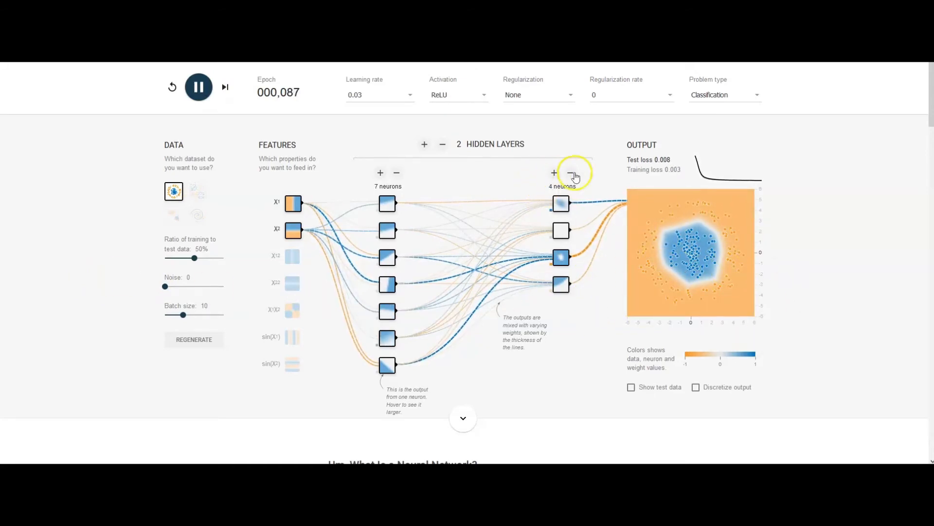
Expand both hidden layers to eight neurons each, train the network on the circle dataset, and pause it
{"action": "left_click", "coordinate": [555, 173]}
{"action": "left_click", "coordinate": [555, 173]}
{"action": "left_click", "coordinate": [554, 173]}
{"action": "left_click", "coordinate": [554, 172]}
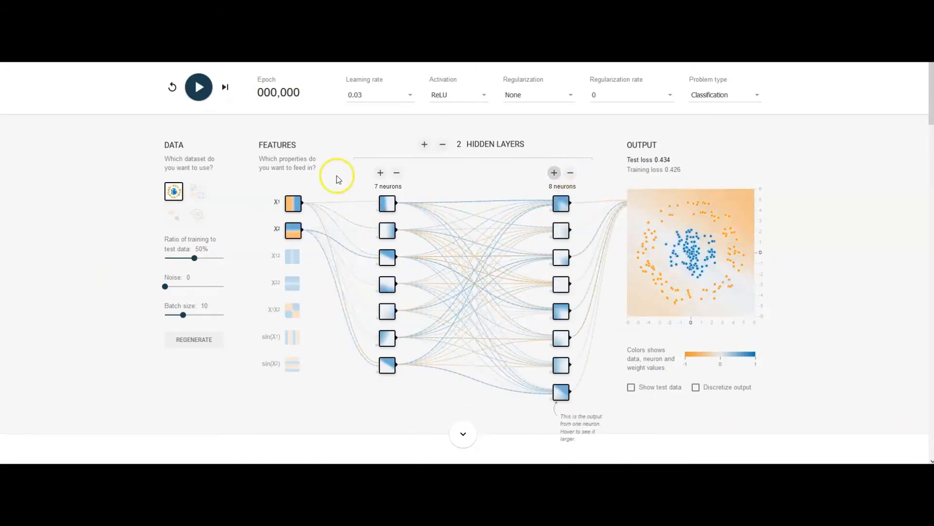
{"action": "left_click", "coordinate": [381, 172]}
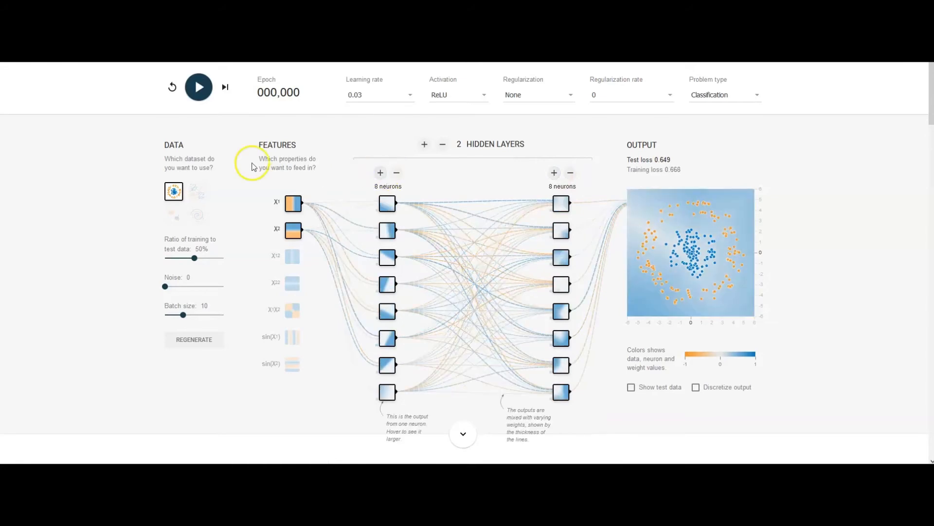
{"action": "left_click", "coordinate": [199, 87]}
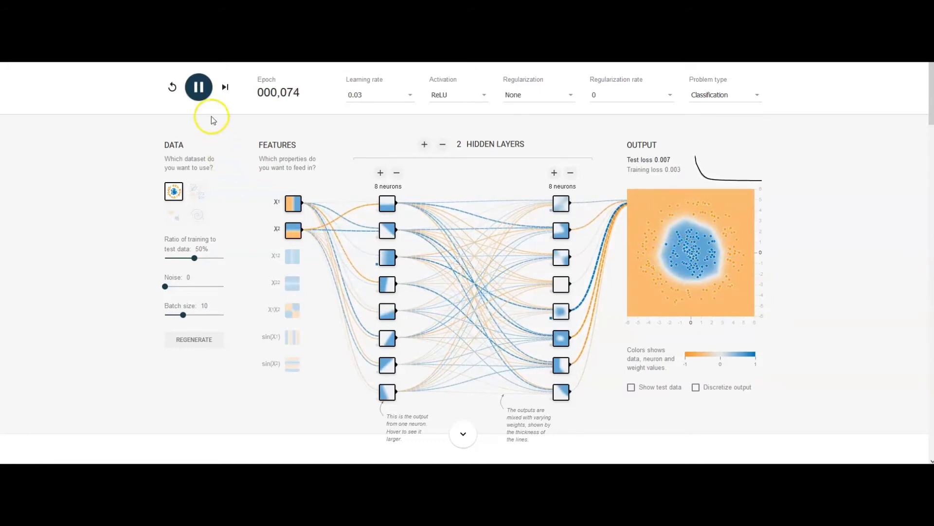
{"action": "left_click", "coordinate": [202, 94]}
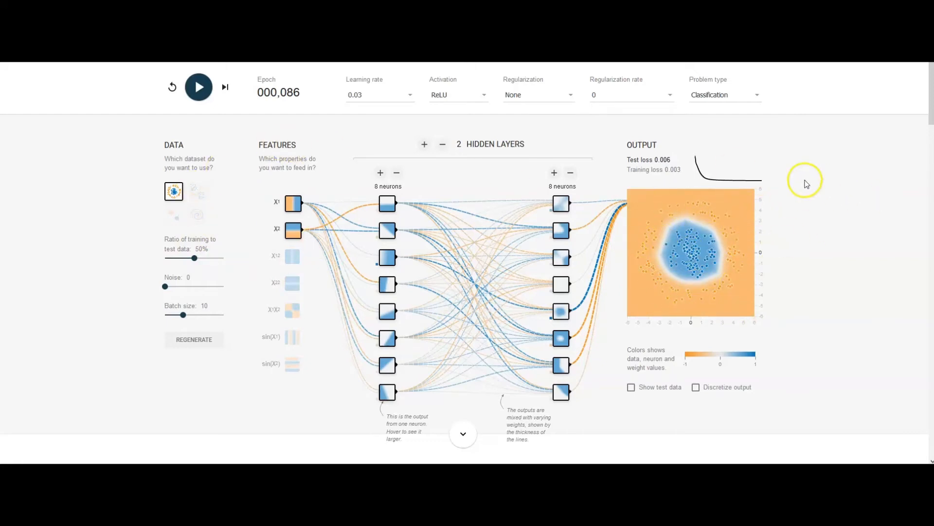
Simplify the network to a single hidden layer with two neurons
{"action": "left_click", "coordinate": [400, 173]}
{"action": "left_click", "coordinate": [400, 174]}
{"action": "left_click", "coordinate": [400, 174]}
{"action": "left_click", "coordinate": [400, 173]}
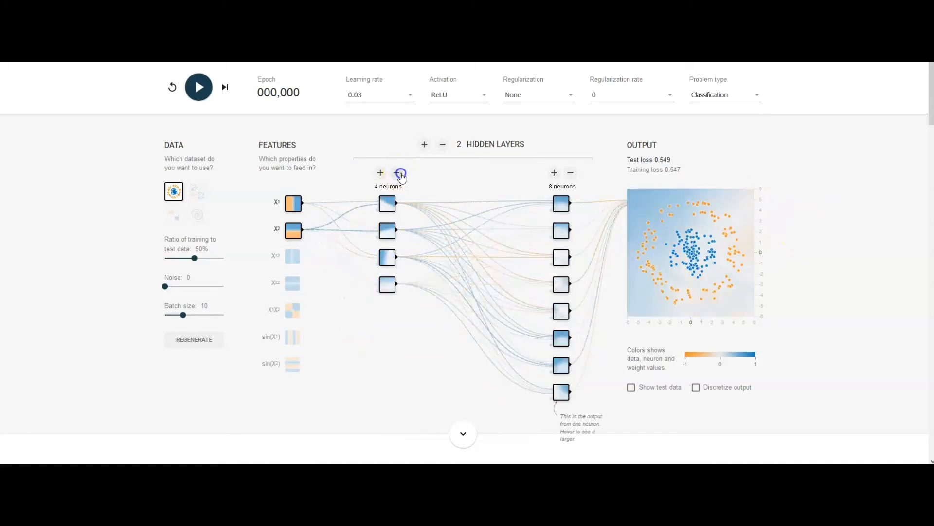
{"action": "left_click", "coordinate": [400, 173]}
{"action": "left_click", "coordinate": [400, 173]}
{"action": "left_click", "coordinate": [400, 173]}
{"action": "left_click", "coordinate": [442, 145]}
{"action": "left_click", "coordinate": [443, 145]}
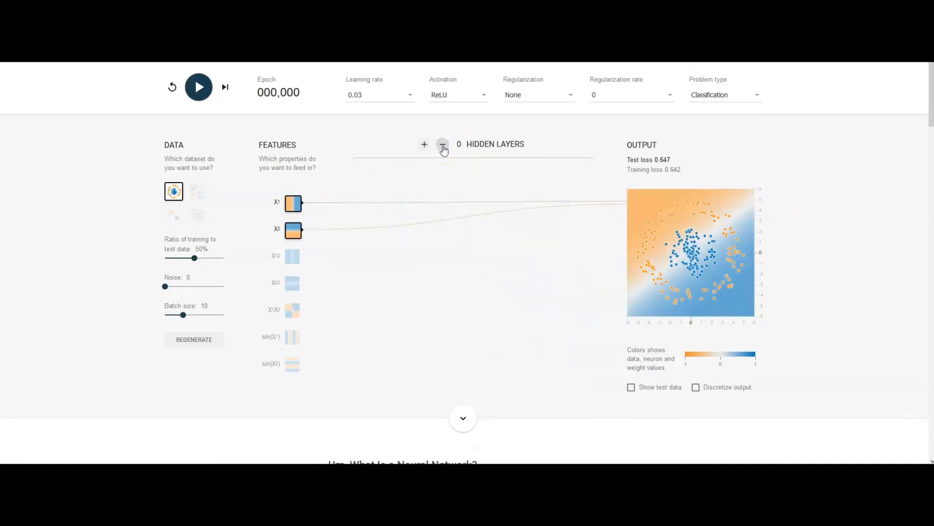
{"action": "left_click", "coordinate": [425, 145]}
{"action": "left_click", "coordinate": [468, 173]}
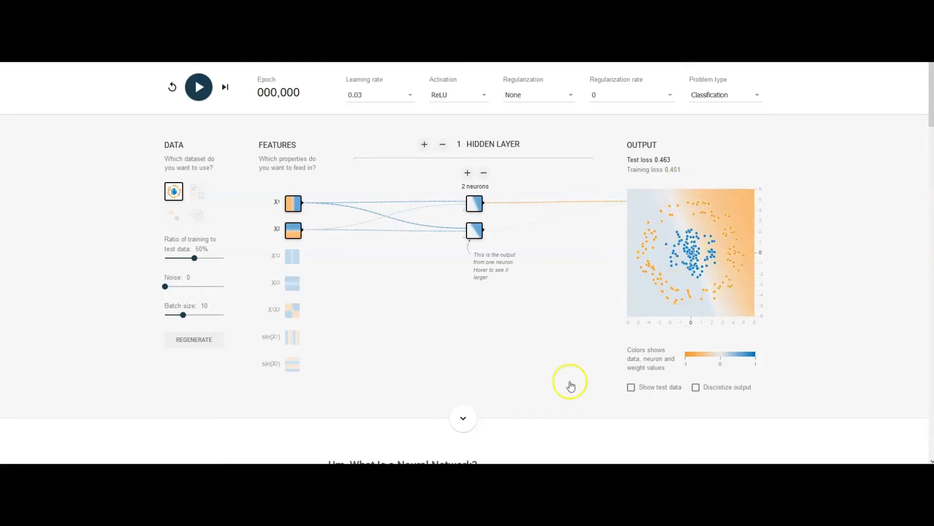
Replace the X1 and X2 input features with X1² and X2²
{"action": "left_click", "coordinate": [296, 259]}
{"action": "left_click", "coordinate": [296, 286]}
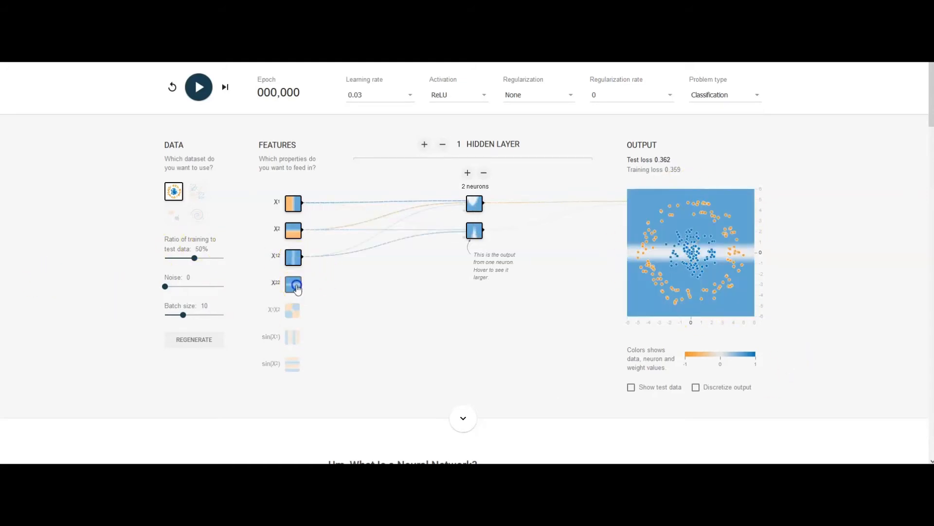
{"action": "left_click", "coordinate": [294, 230]}
{"action": "left_click", "coordinate": [294, 203]}
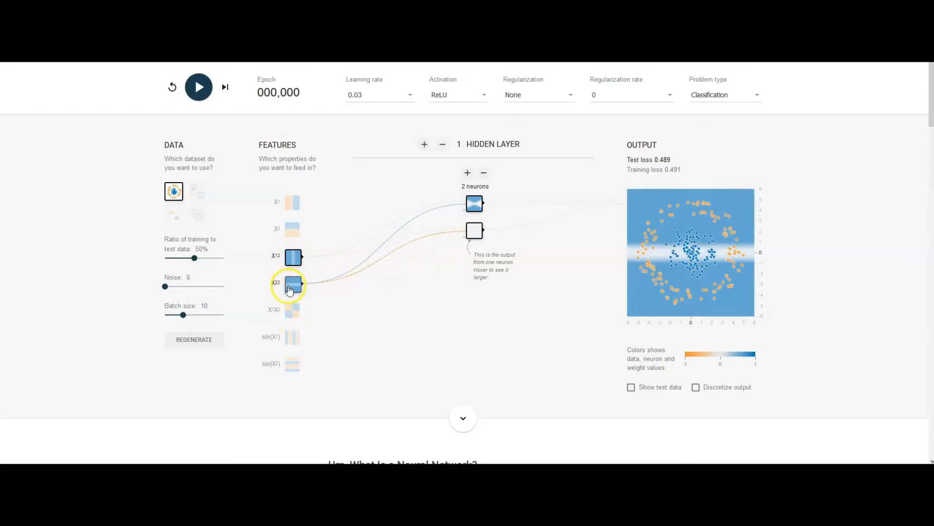
Train the two-neuron network on the squared features, then reduce it to one neuron and retrain it
{"action": "left_click", "coordinate": [200, 88]}
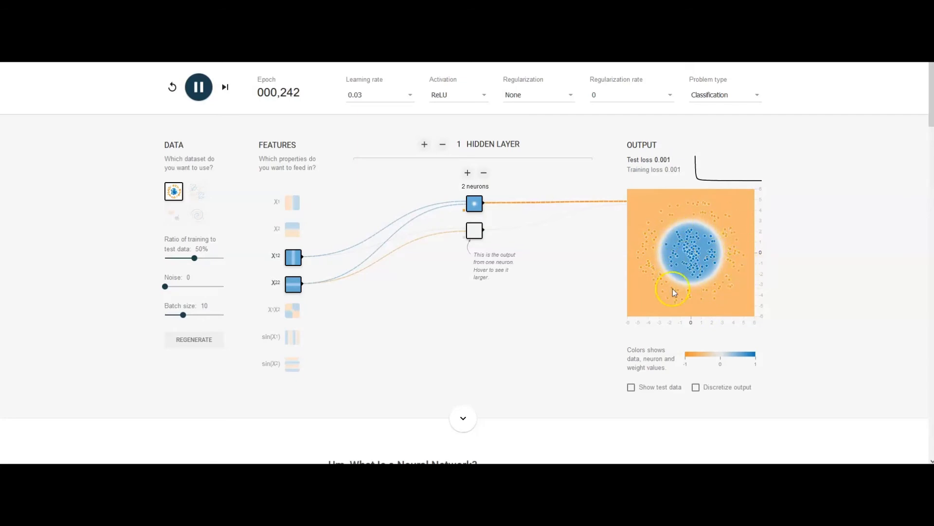
{"action": "left_click", "coordinate": [485, 173]}
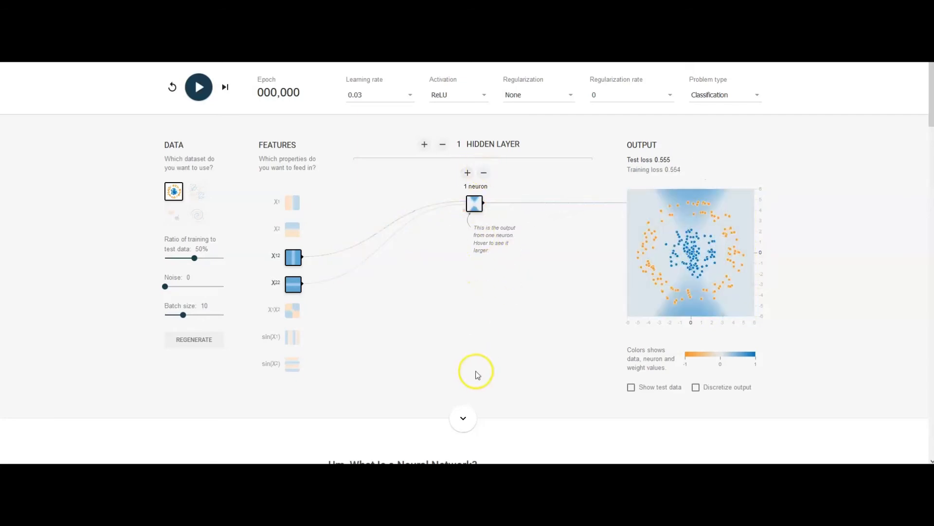
{"action": "left_click", "coordinate": [198, 86]}
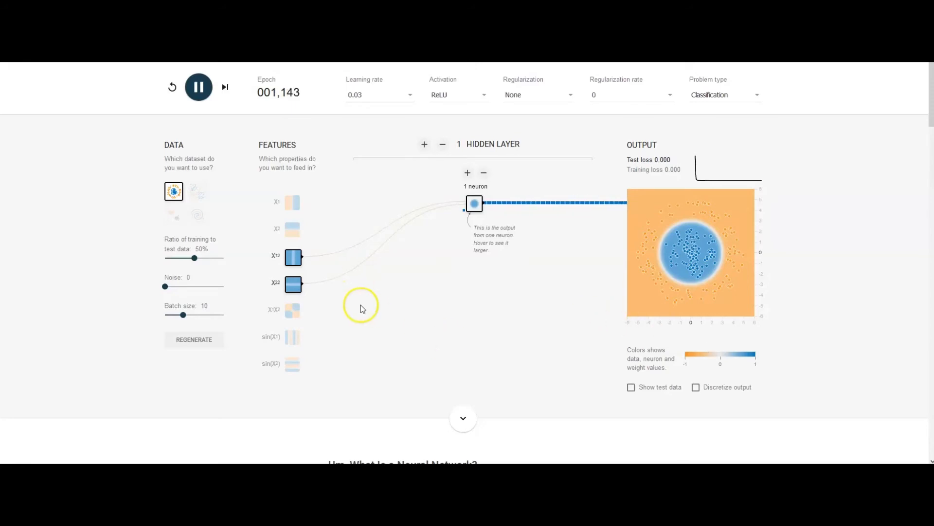
Replace the squared features with X1 and X2, and train the single-neuron network on the circle dataset
{"action": "left_click", "coordinate": [293, 283]}
{"action": "left_click", "coordinate": [289, 261]}
{"action": "left_click", "coordinate": [293, 230]}
{"action": "left_click", "coordinate": [293, 203]}
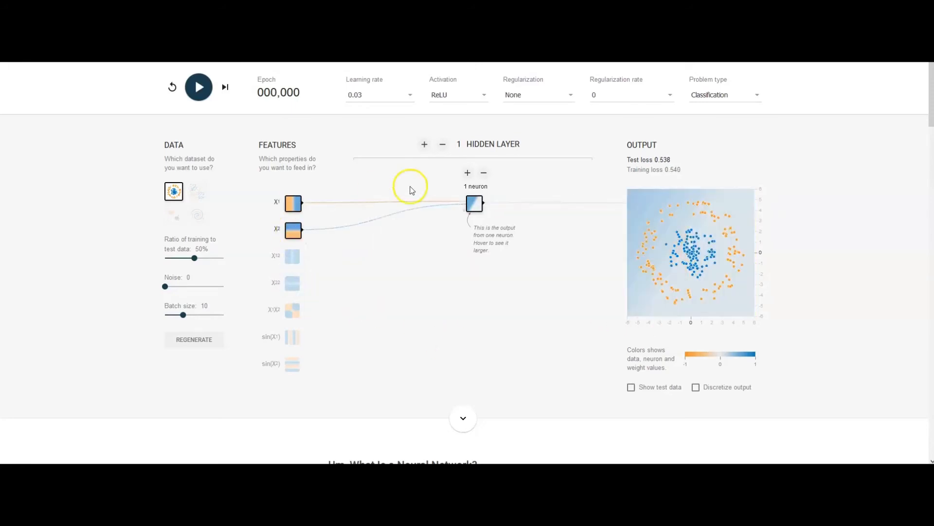
{"action": "left_click", "coordinate": [199, 87]}
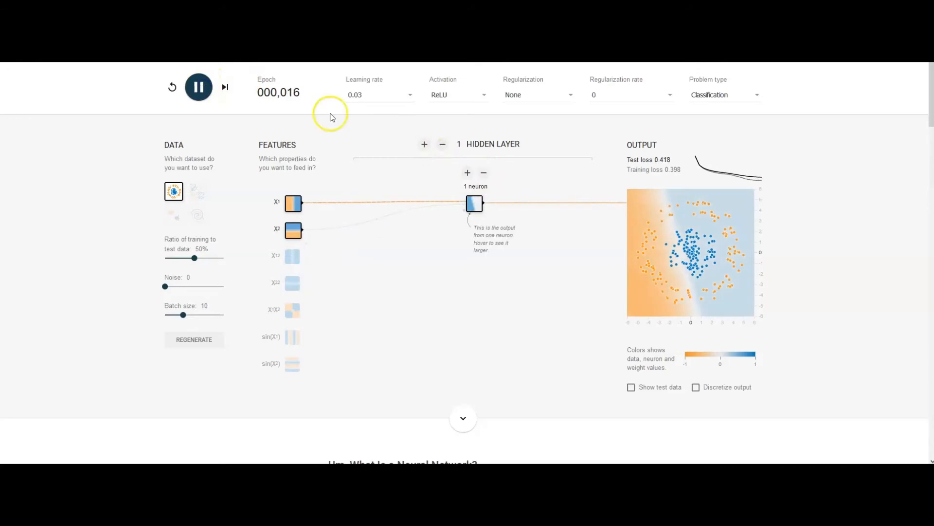
Increase the hidden layer to eight neurons, train the network with X1 and X2, and pause the training
{"action": "left_click", "coordinate": [468, 173]}
{"action": "left_click", "coordinate": [468, 173]}
{"action": "left_click", "coordinate": [468, 173]}
{"action": "left_click", "coordinate": [469, 173]}
{"action": "left_click", "coordinate": [469, 174]}
{"action": "left_click", "coordinate": [469, 173]}
{"action": "left_click", "coordinate": [469, 174]}
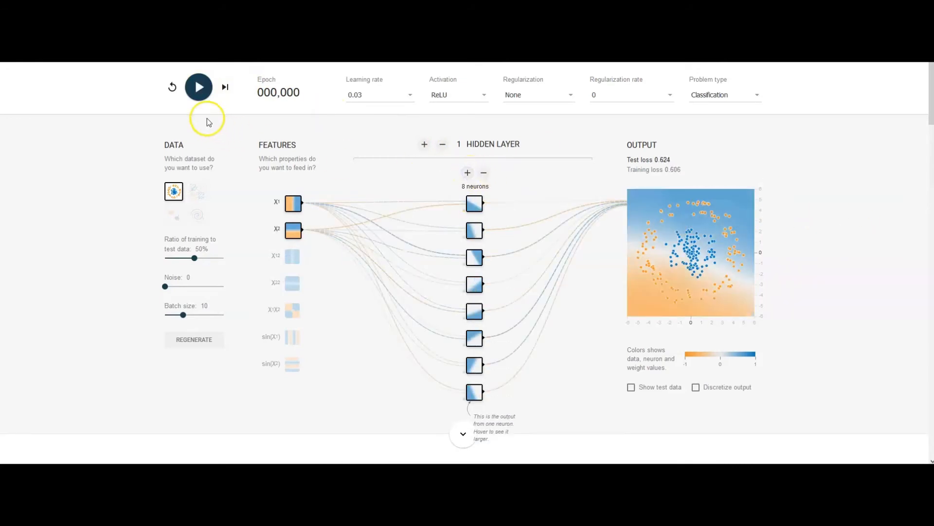
{"action": "left_click", "coordinate": [199, 86]}
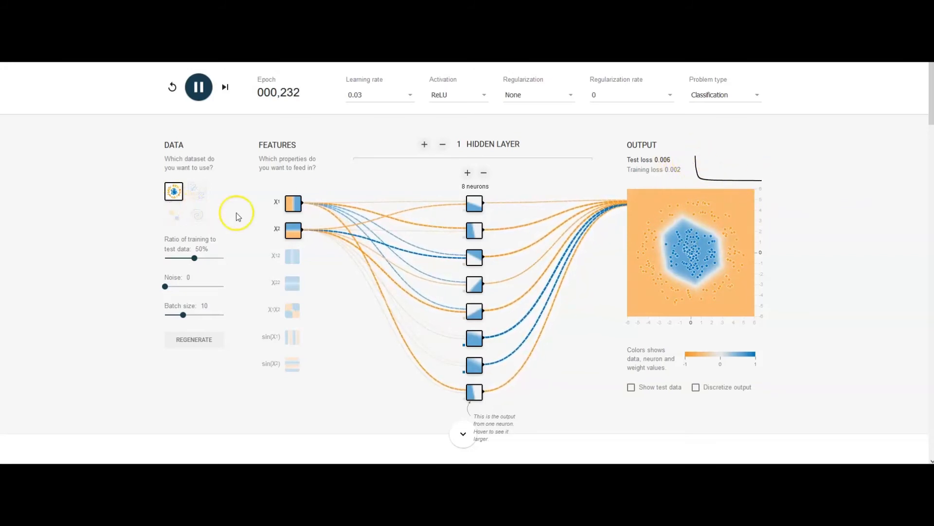
{"action": "left_click", "coordinate": [198, 87]}
Feed the eight-neuron network the X1² and X2² features in place of X1 and X2
{"action": "left_click", "coordinate": [292, 257]}
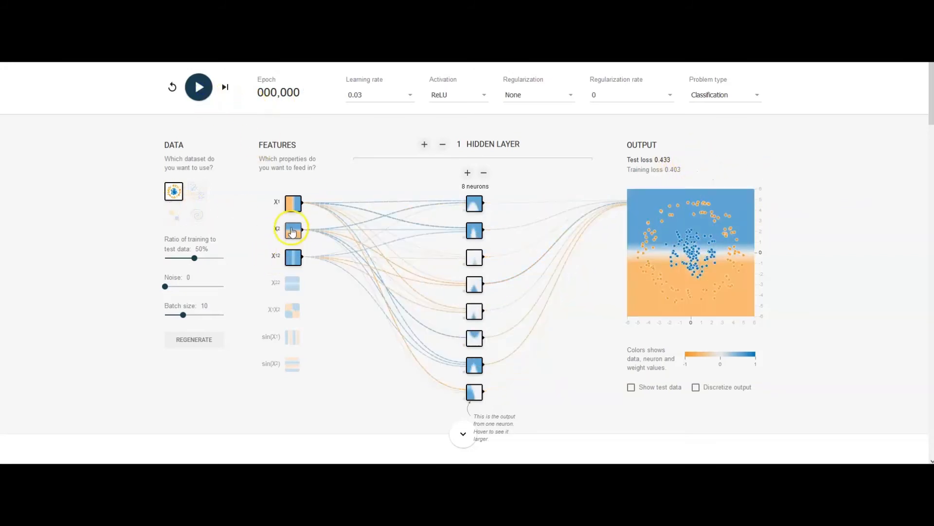
{"action": "left_click", "coordinate": [293, 203]}
{"action": "left_click", "coordinate": [292, 230]}
{"action": "left_click", "coordinate": [293, 284]}
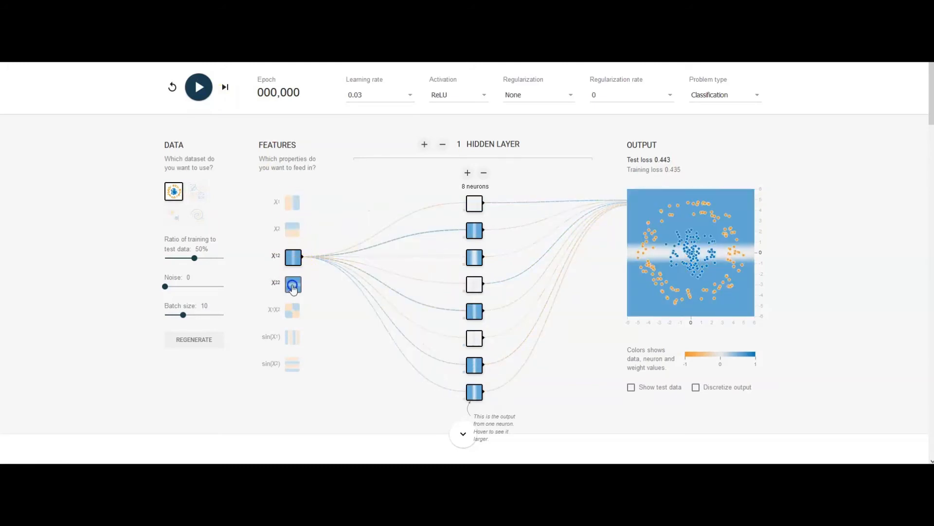
Reduce the hidden layer to one neuron, train the network on the squared features, and pause the training
{"action": "left_click", "coordinate": [483, 172]}
{"action": "left_click", "coordinate": [484, 173]}
{"action": "left_click", "coordinate": [484, 173]}
{"action": "left_click", "coordinate": [484, 173]}
{"action": "left_click", "coordinate": [484, 173]}
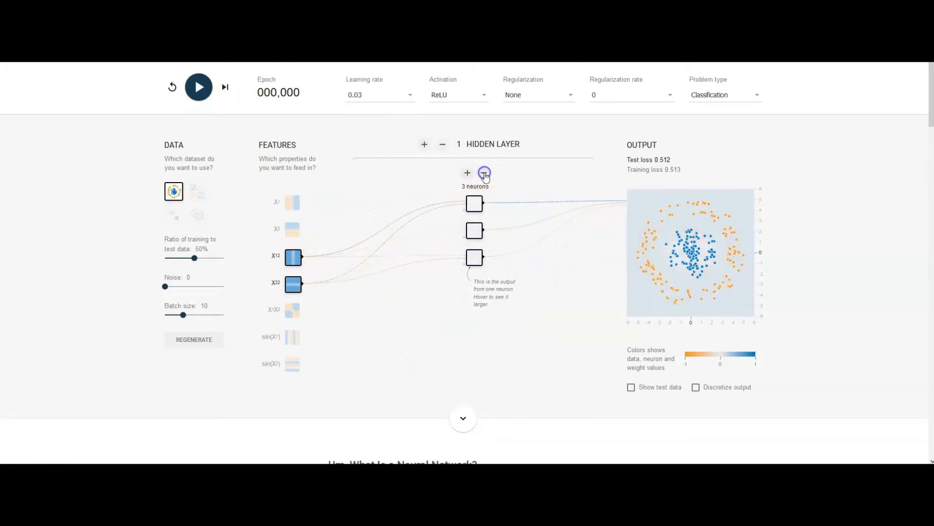
{"action": "left_click", "coordinate": [483, 173]}
{"action": "left_click", "coordinate": [484, 172]}
{"action": "left_click", "coordinate": [199, 87]}
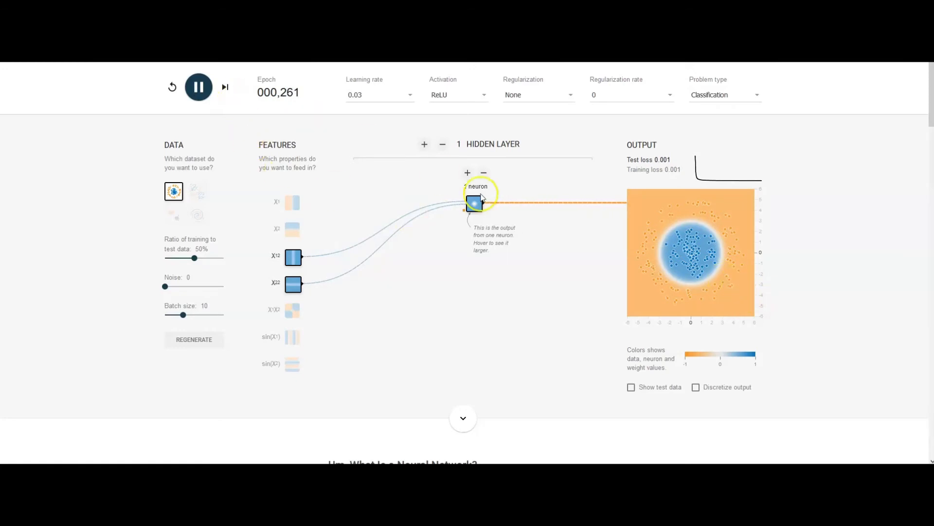
{"action": "left_click", "coordinate": [198, 87]}
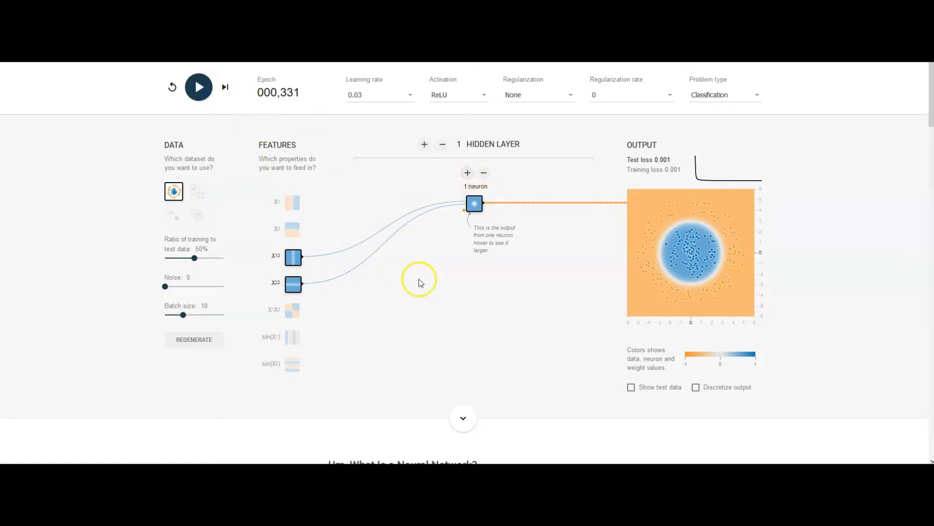
Switch to the four-quadrant dataset and train the single-neuron network on the X1² and X2² features
{"action": "left_click", "coordinate": [200, 194]}
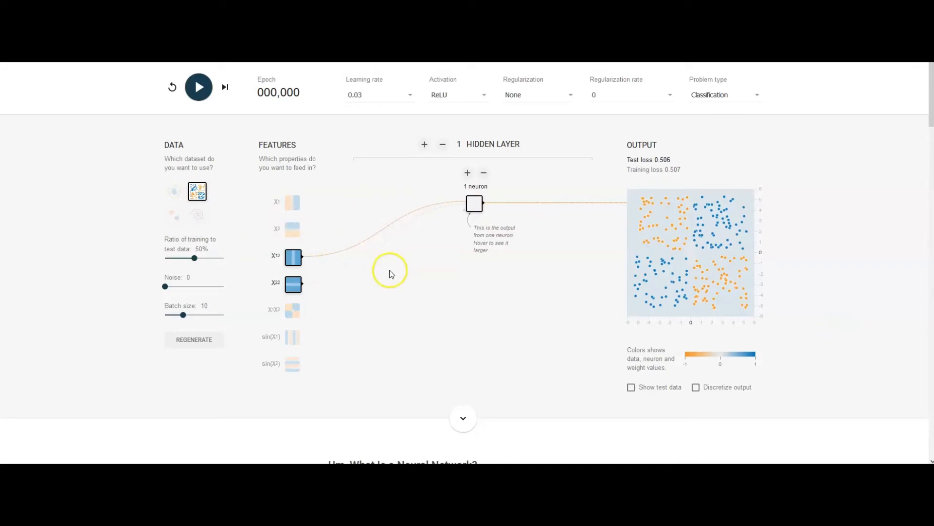
{"action": "mouse_move", "coordinate": [295, 257]}
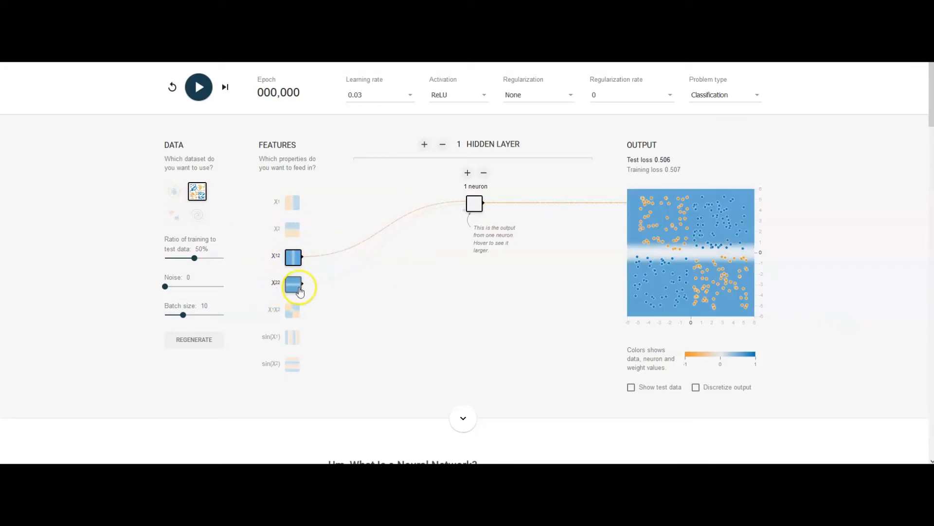
{"action": "left_click", "coordinate": [199, 87]}
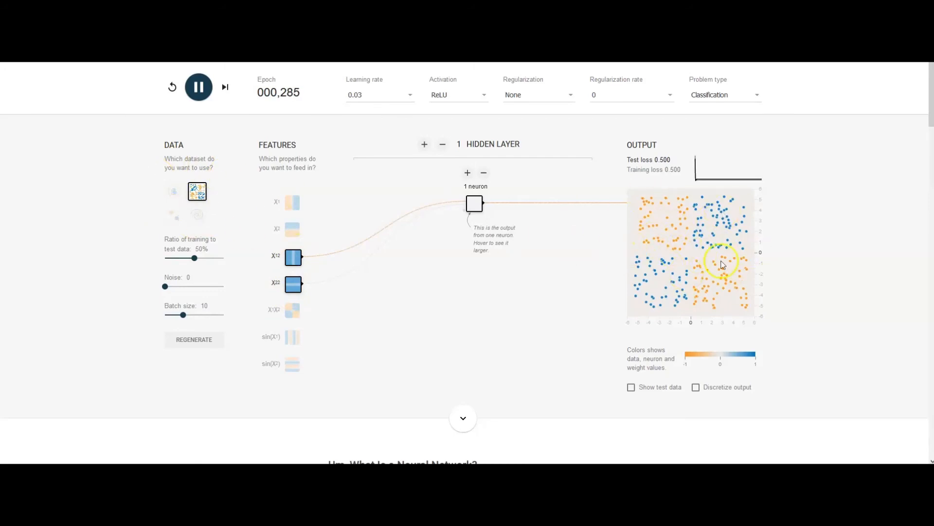
Increase the hidden layer to five neurons and train the network on the four-quadrant dataset
{"action": "left_click", "coordinate": [467, 174]}
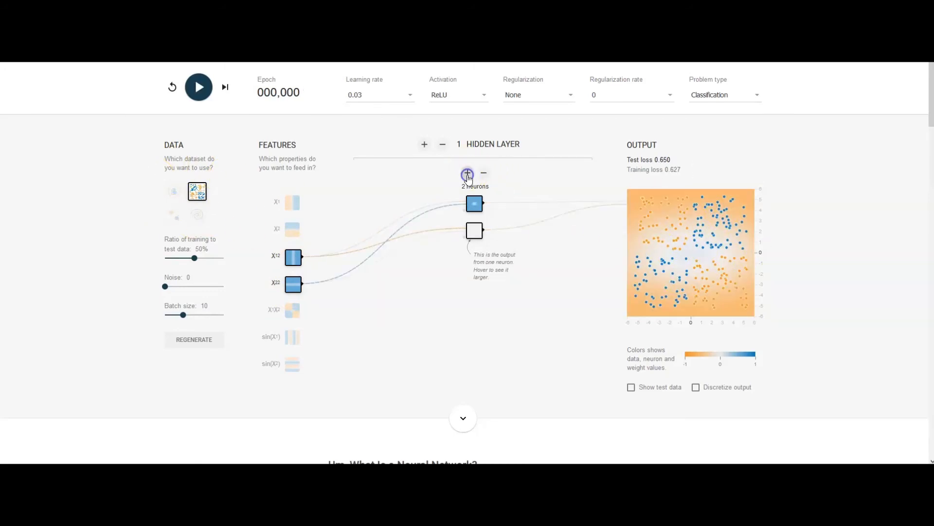
{"action": "left_click", "coordinate": [467, 173]}
{"action": "left_click", "coordinate": [468, 174]}
{"action": "left_click", "coordinate": [468, 174]}
{"action": "left_click", "coordinate": [207, 95]}
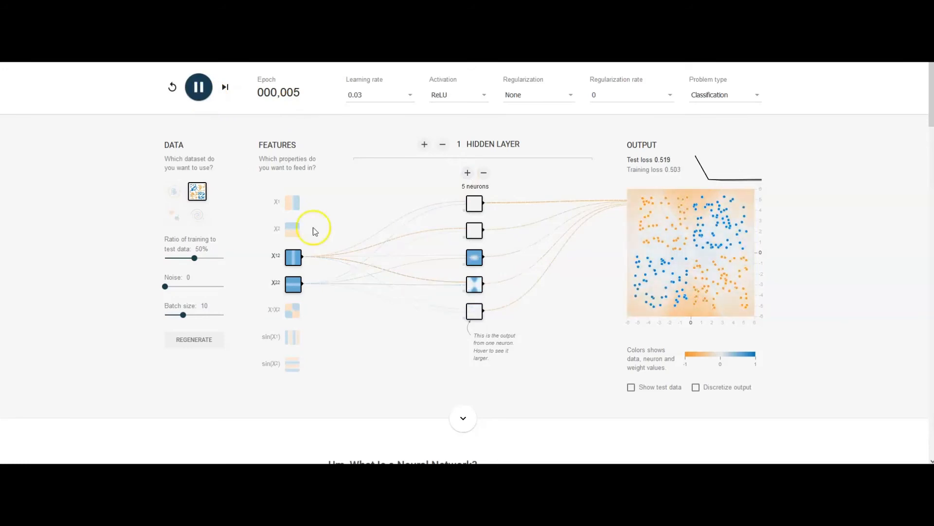
Add a second hidden layer with six neurons and train the two-layer network
{"action": "left_click", "coordinate": [425, 144]}
{"action": "left_click", "coordinate": [555, 172]}
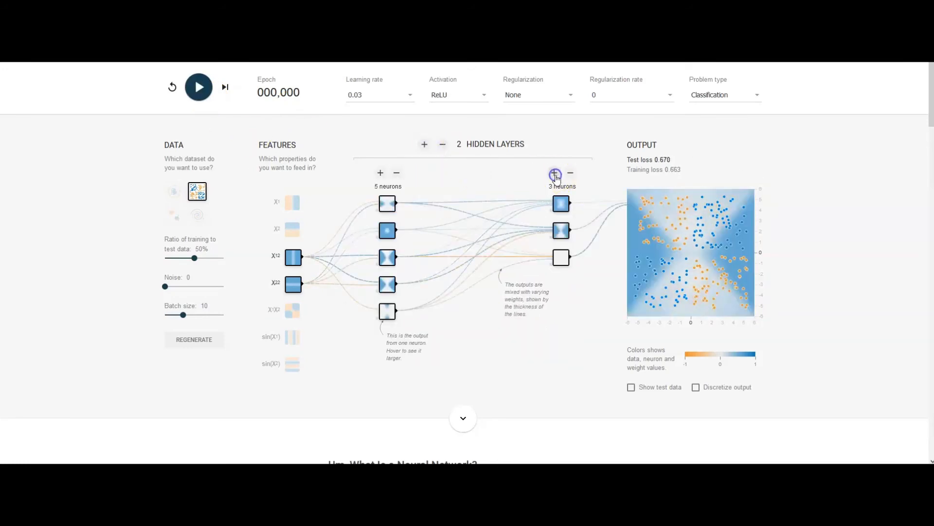
{"action": "left_click", "coordinate": [554, 172]}
{"action": "left_click", "coordinate": [554, 172]}
{"action": "left_click", "coordinate": [554, 172]}
{"action": "left_click", "coordinate": [200, 88]}
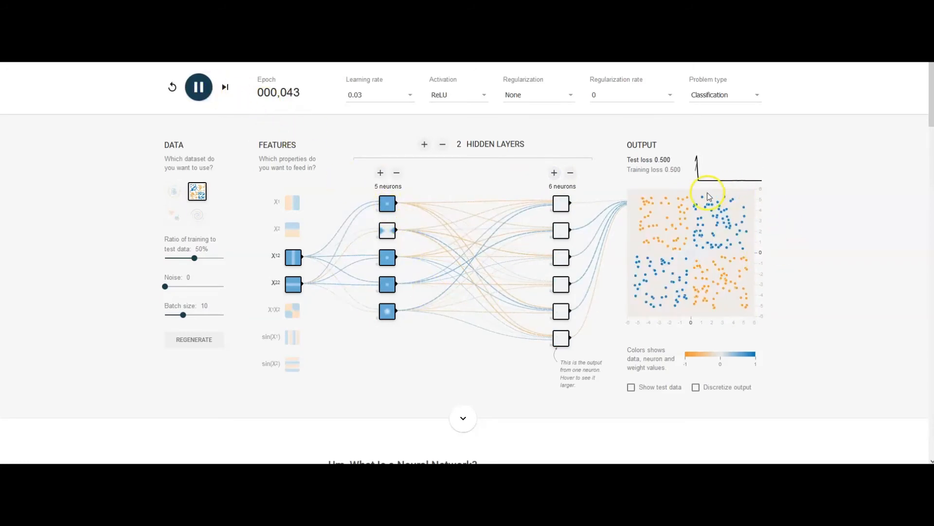
Increase both hidden layers to seven neurons each, train the network, and pause the training
{"action": "left_click", "coordinate": [381, 173]}
{"action": "left_click", "coordinate": [381, 172]}
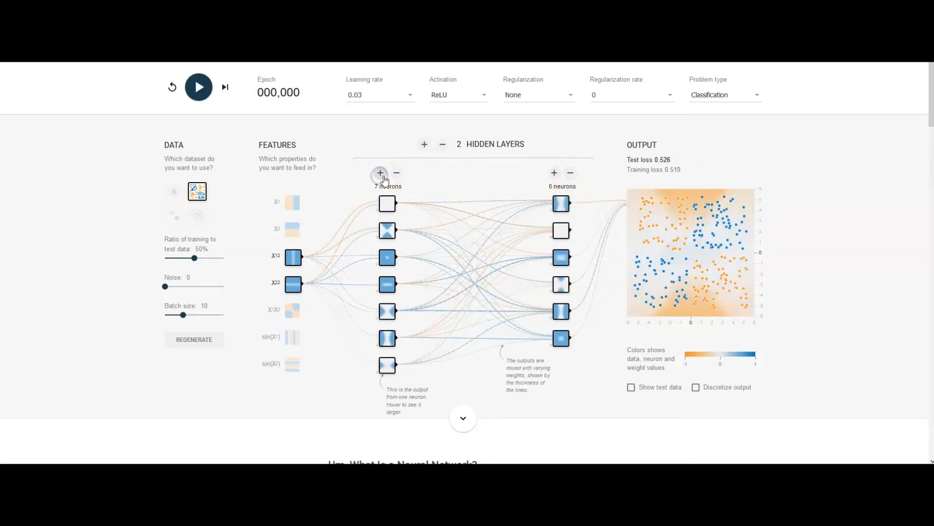
{"action": "left_click", "coordinate": [554, 173]}
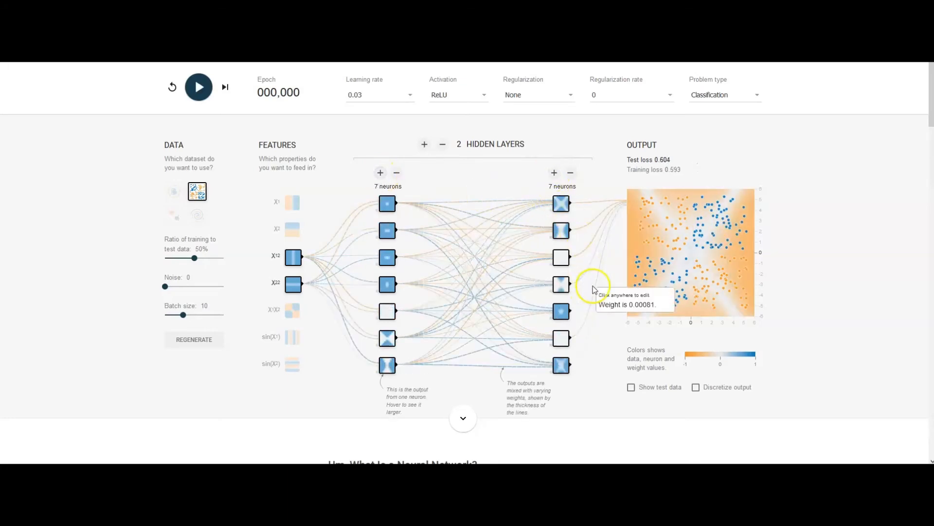
{"action": "left_click", "coordinate": [199, 88]}
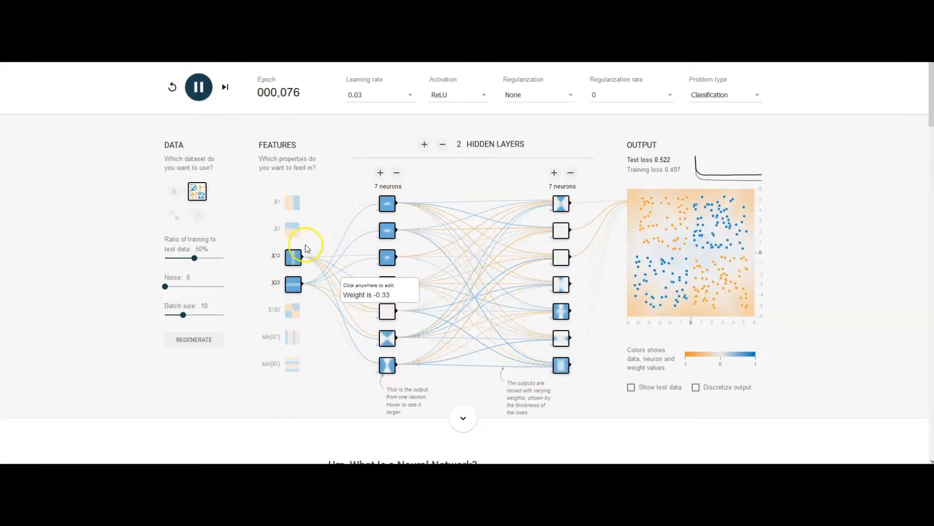
{"action": "left_click", "coordinate": [199, 87]}
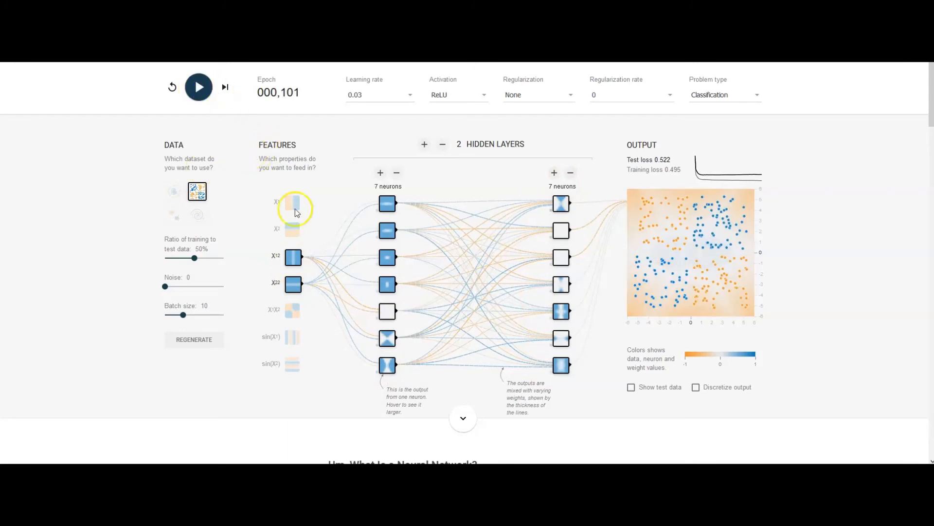
Add the X1 and X2 features to the squared ones, train the network, and pause the training
{"action": "left_click", "coordinate": [290, 231]}
{"action": "left_click", "coordinate": [198, 97]}
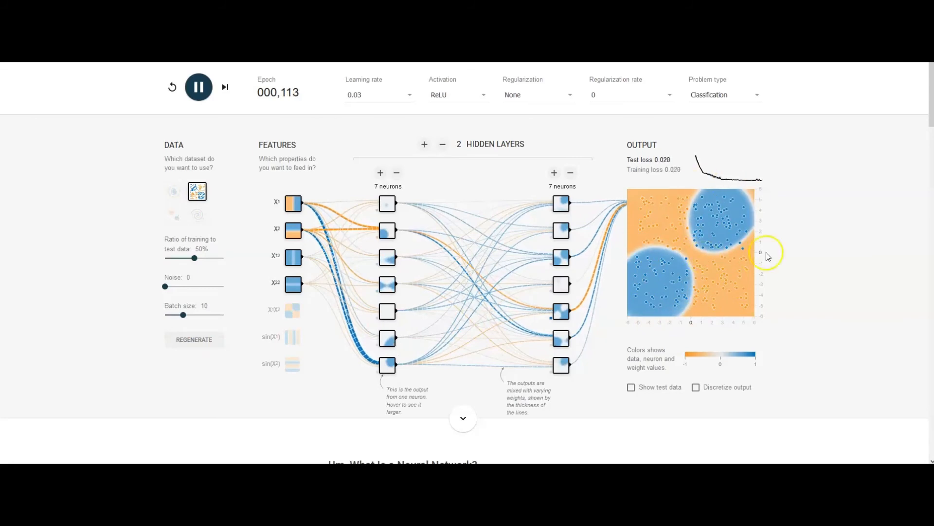
{"action": "left_click", "coordinate": [198, 87]}
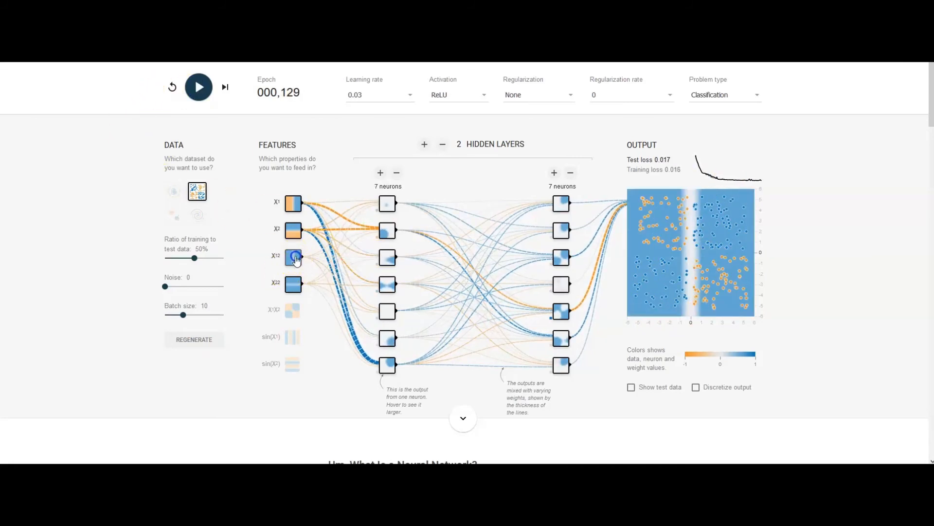
Remove the X1² and X2² features, reset the network, and train it with only X1 and X2
{"action": "left_click", "coordinate": [296, 256]}
{"action": "left_click", "coordinate": [293, 283]}
{"action": "left_click", "coordinate": [172, 96]}
{"action": "left_click", "coordinate": [208, 94]}
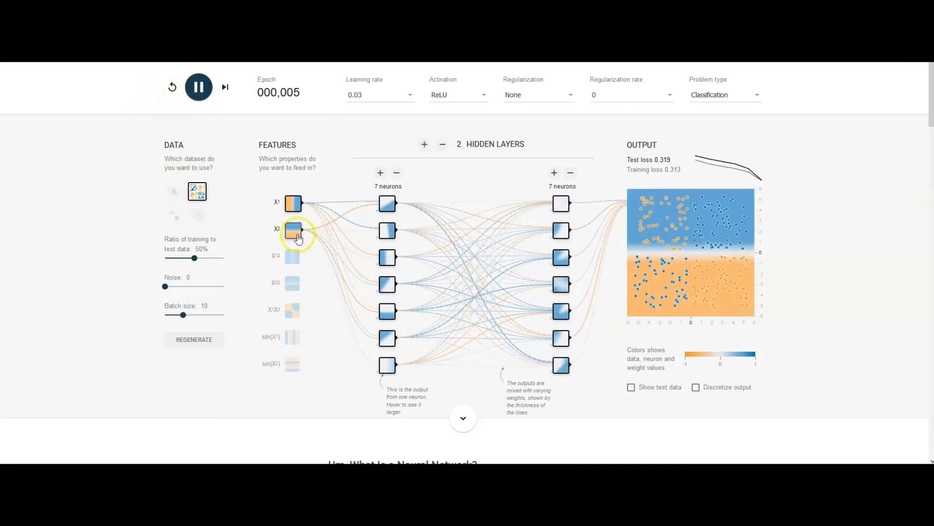
{"action": "mouse_move", "coordinate": [441, 299]}
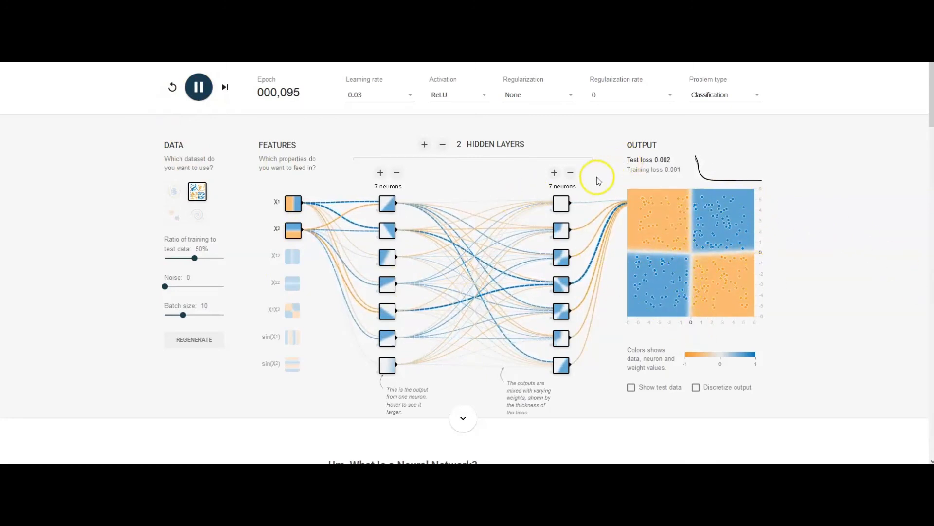
Reduce both hidden layers to four neurons each and retrain the network
{"action": "left_click", "coordinate": [571, 173]}
{"action": "left_click", "coordinate": [572, 173]}
{"action": "left_click", "coordinate": [572, 174]}
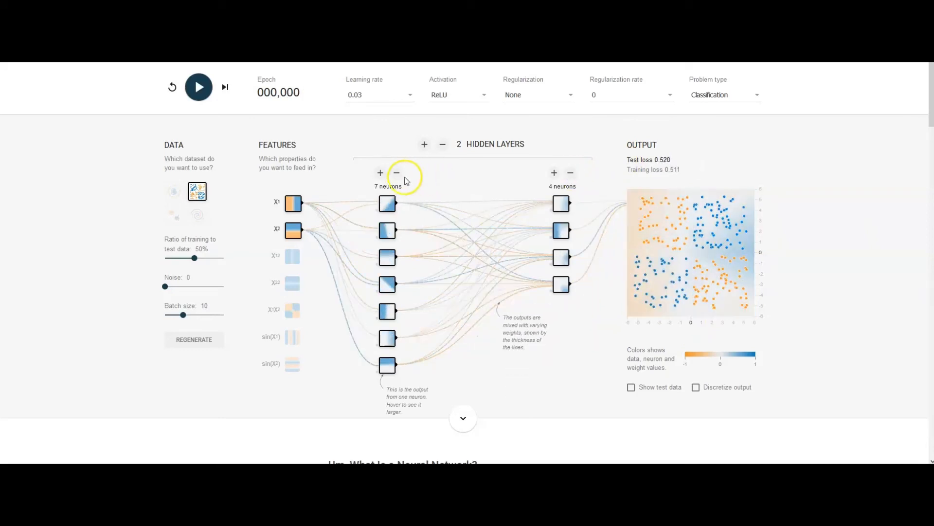
{"action": "left_click", "coordinate": [398, 174]}
{"action": "left_click", "coordinate": [398, 173]}
{"action": "left_click", "coordinate": [397, 173]}
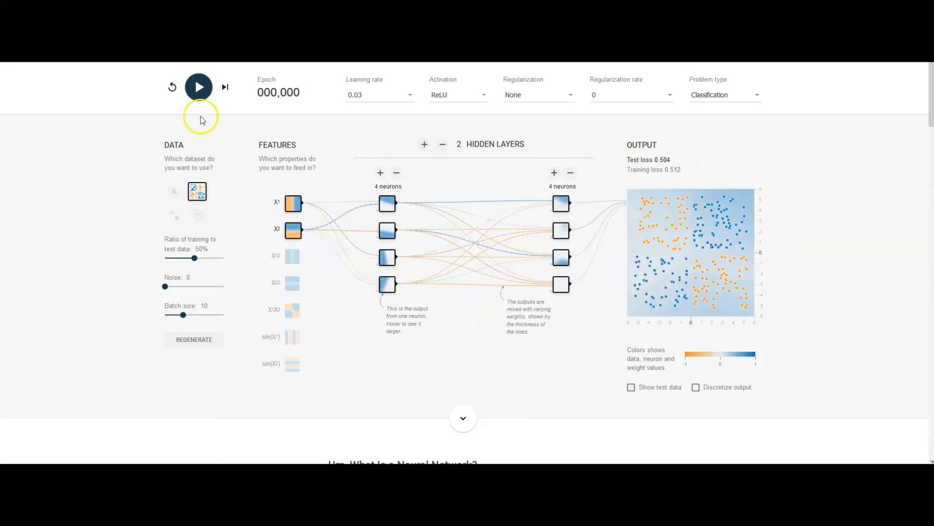
{"action": "left_click", "coordinate": [199, 88]}
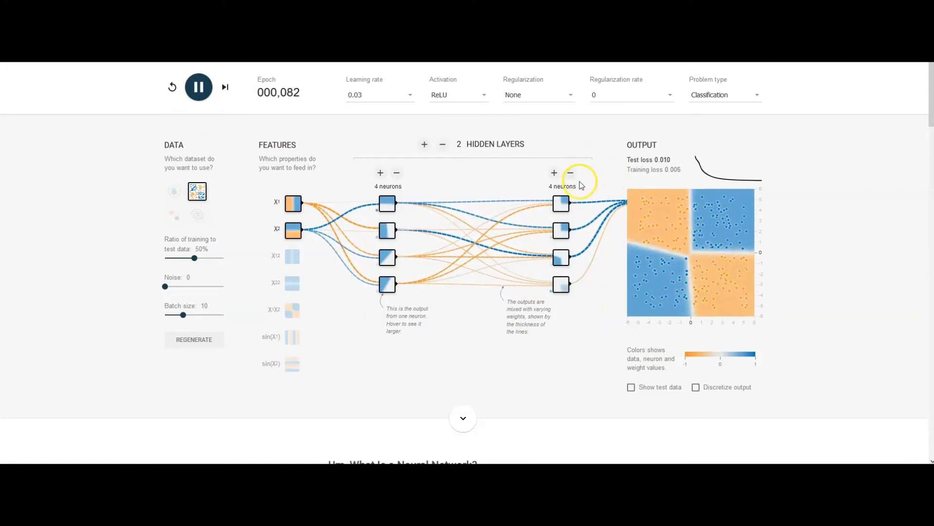
Remove the second hidden layer and train the remaining four-neuron layer with X1 and X2
{"action": "left_click", "coordinate": [443, 146]}
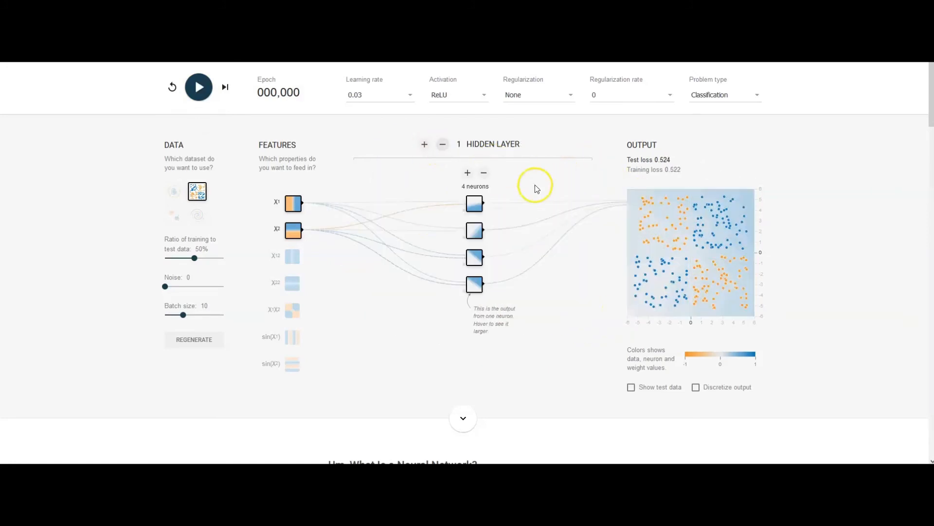
{"action": "left_click", "coordinate": [198, 87]}
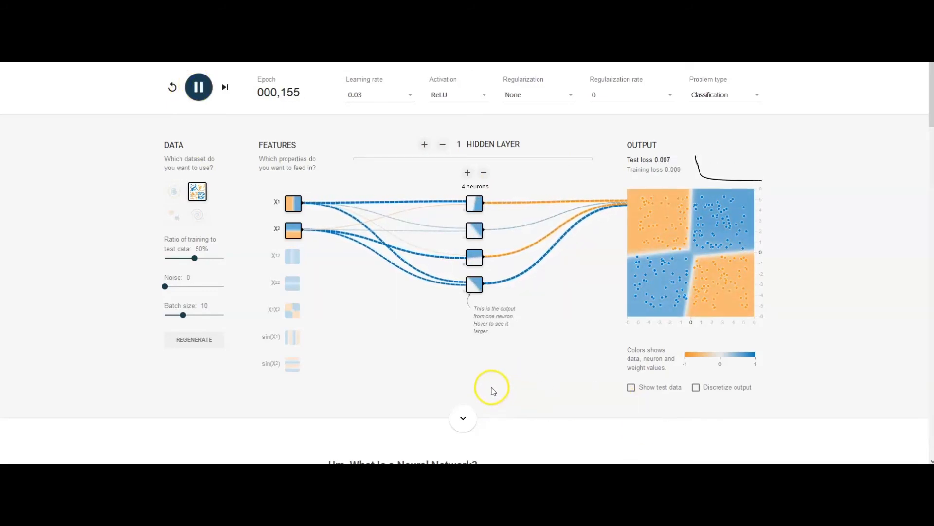
{"action": "mouse_move", "coordinate": [520, 225]}
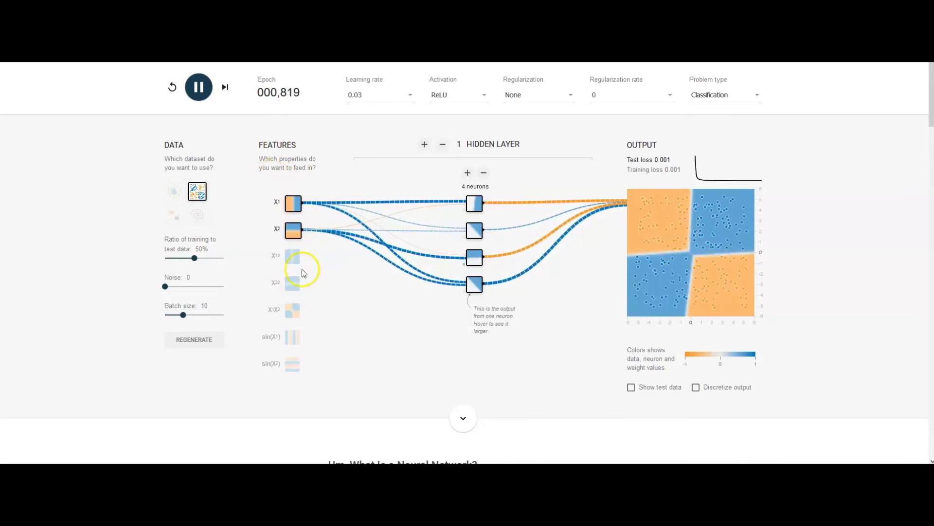
{"action": "mouse_move", "coordinate": [292, 258]}
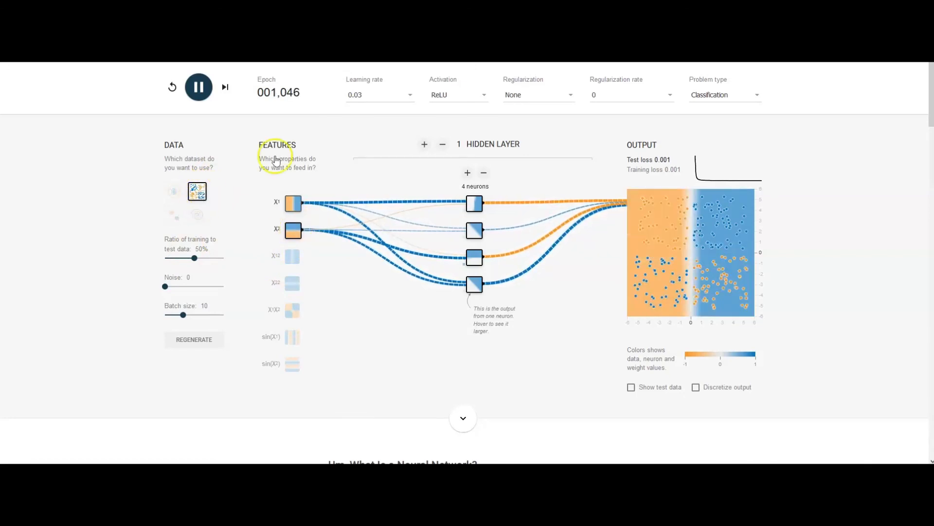
Pause the training and replace the X1 and X2 features with the X1X2 product feature
{"action": "left_click", "coordinate": [200, 87]}
{"action": "left_click", "coordinate": [288, 230]}
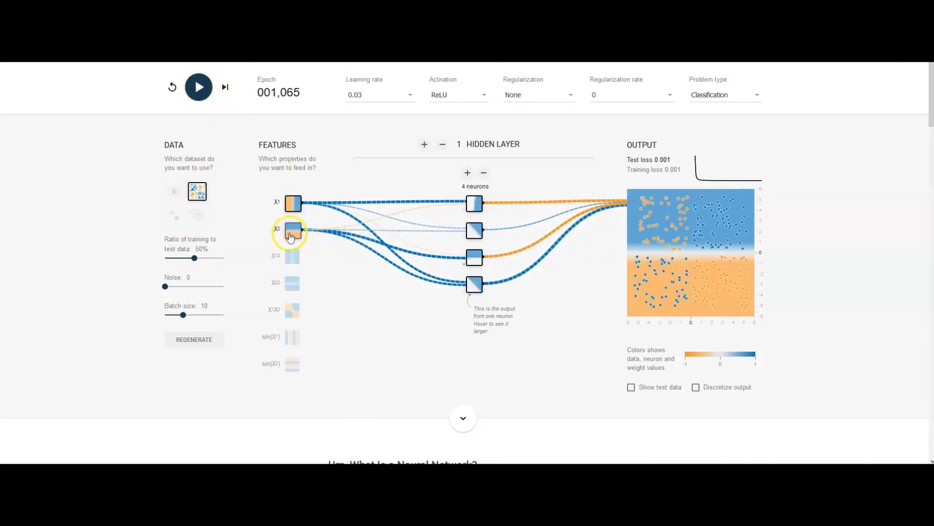
{"action": "left_click", "coordinate": [294, 204]}
{"action": "left_click", "coordinate": [293, 310]}
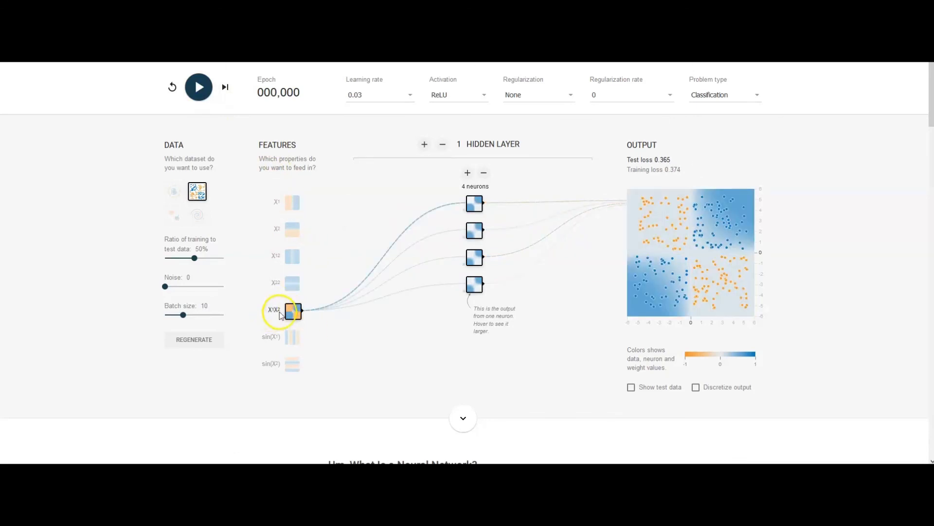
Reduce the hidden layer to one neuron and train the network on the X1X2 feature
{"action": "left_click", "coordinate": [483, 174]}
{"action": "left_click", "coordinate": [483, 173]}
{"action": "left_click", "coordinate": [483, 173]}
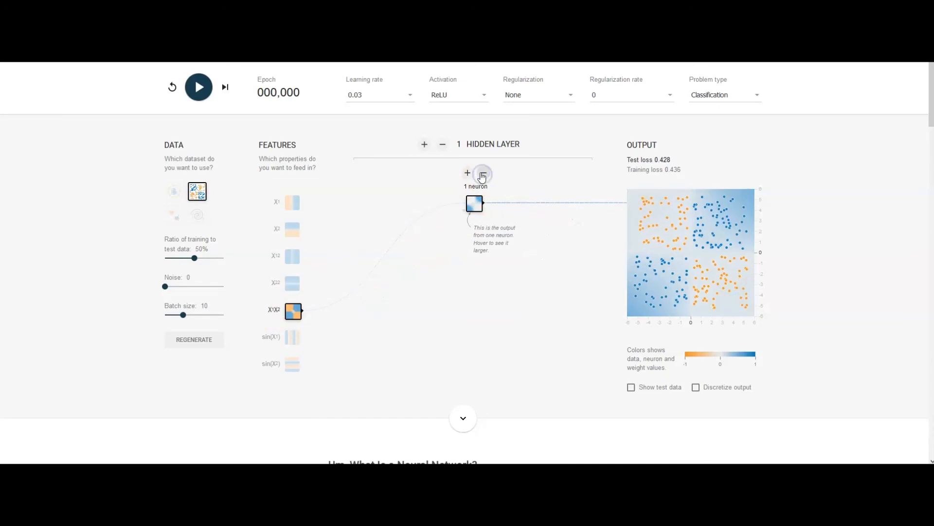
{"action": "left_click", "coordinate": [199, 88]}
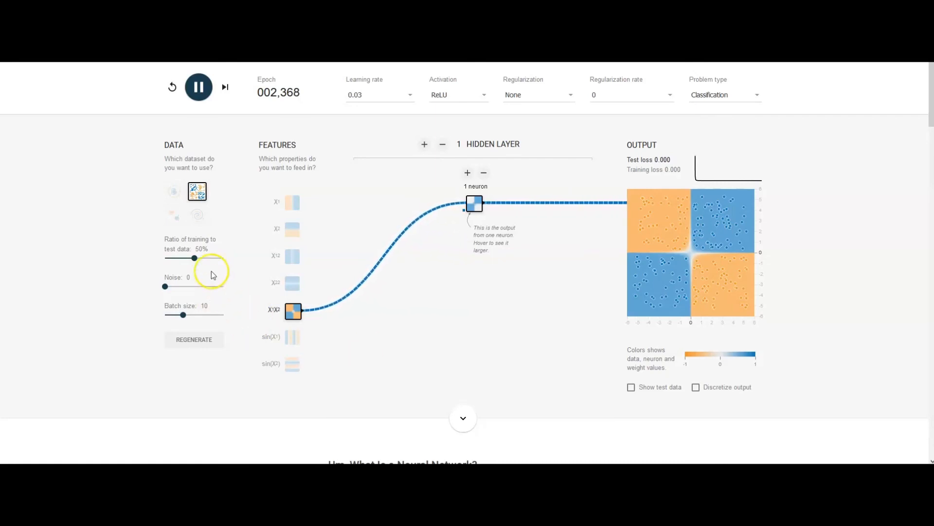
Switch to the spiral dataset
{"action": "left_click", "coordinate": [197, 215]}
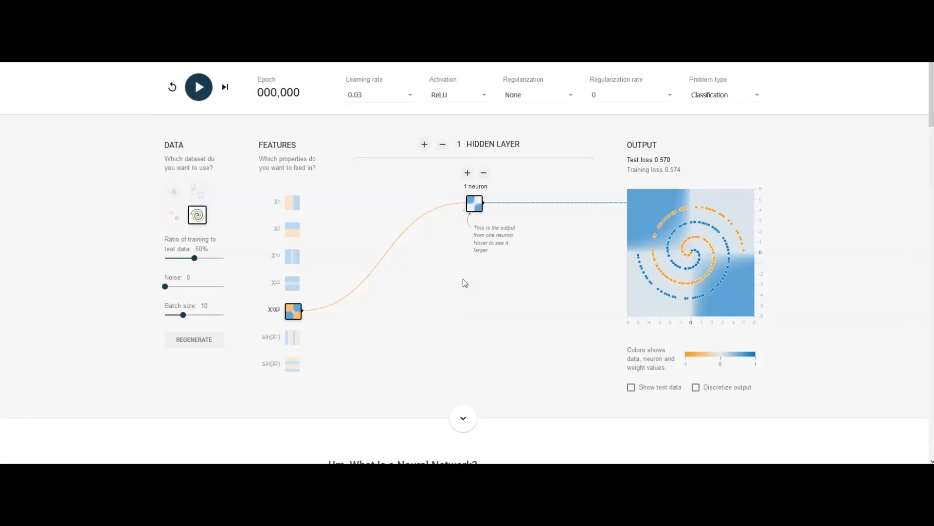
{"action": "left_click", "coordinate": [494, 290]}
{"action": "left_click", "coordinate": [326, 315]}
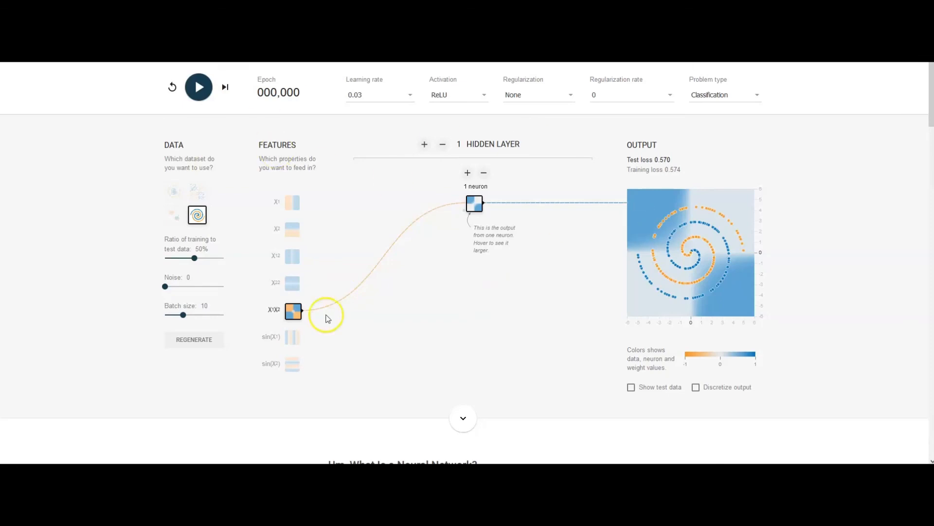